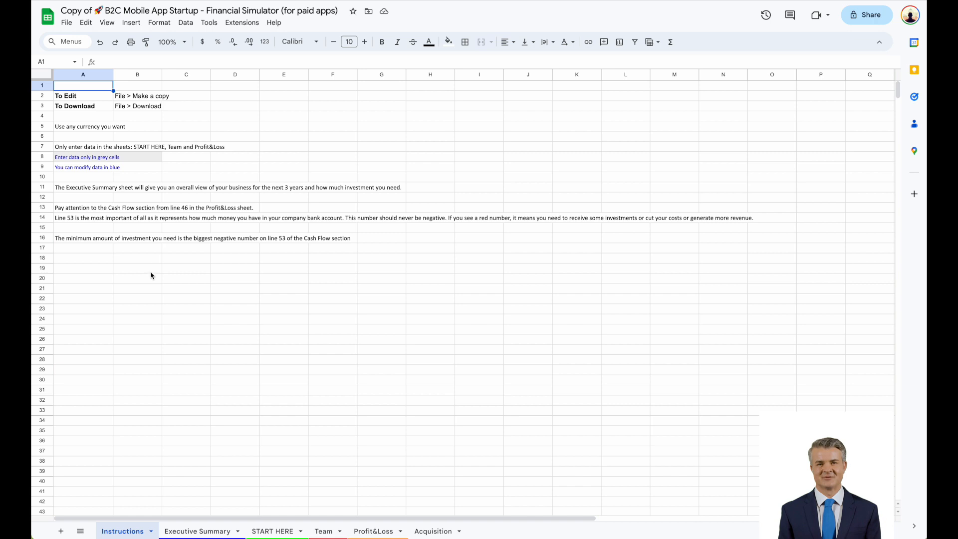
- Set the starting month on the START HERE sheet to September 2023
click(209, 532)
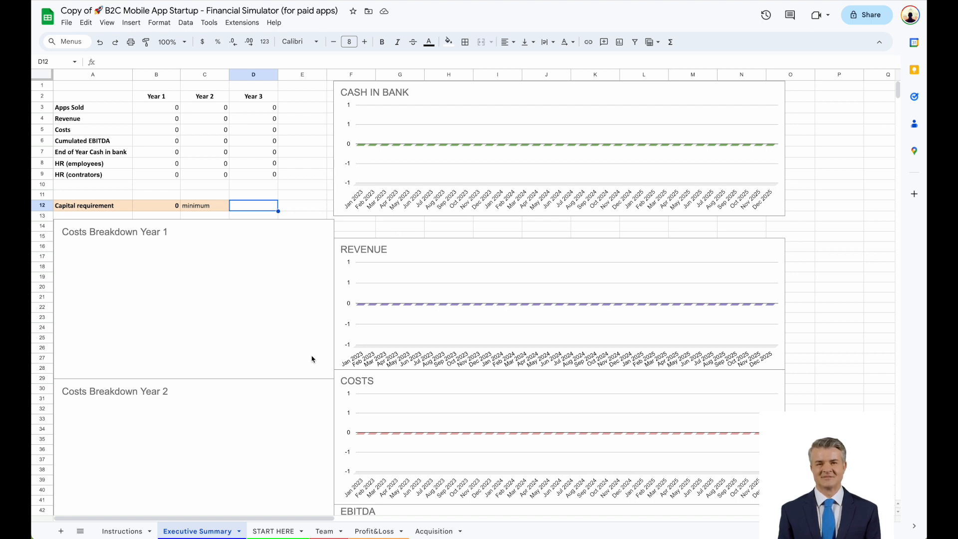
click(274, 531)
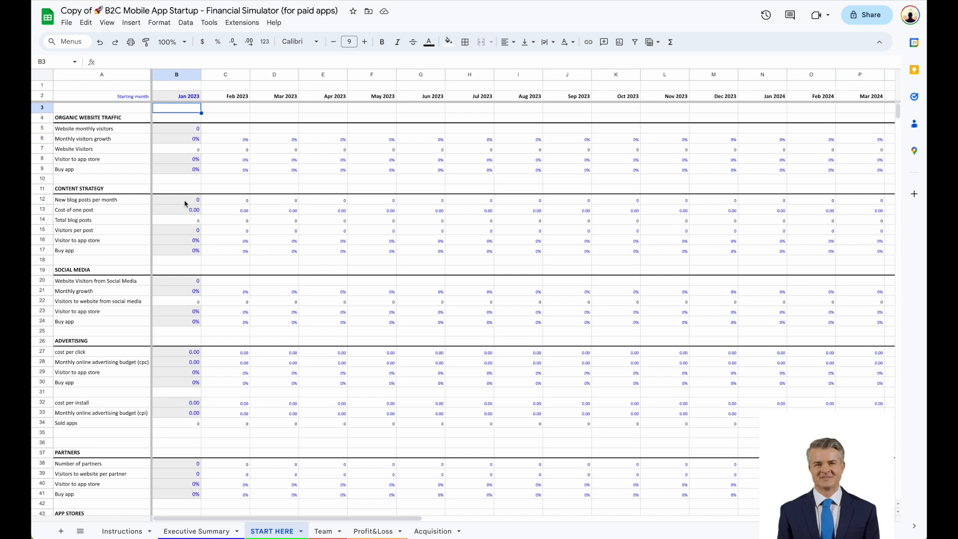
click(190, 97)
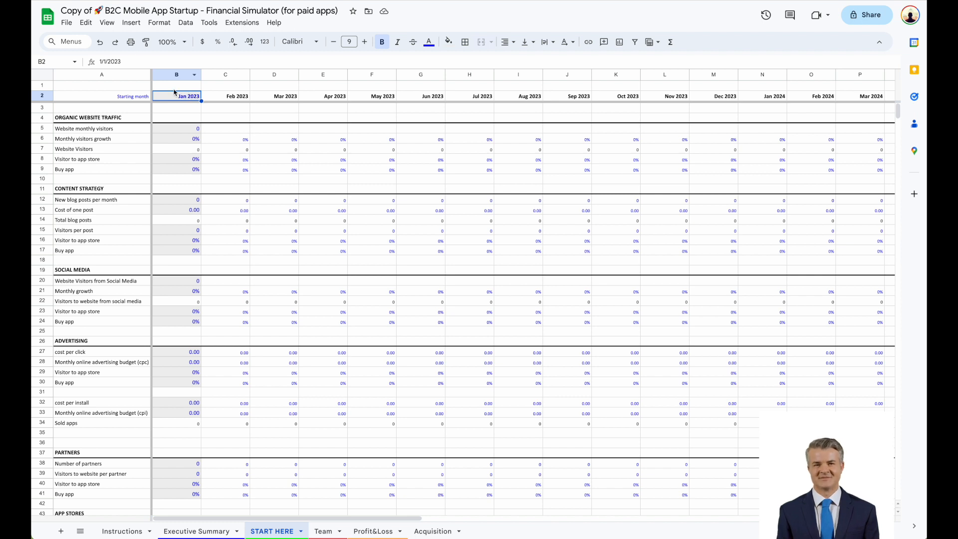
click(102, 62)
key(BackSpace)
text(9)
key(Return)
- Set the organic website traffic to 200 monthly visitors with 5% monthly visitors growth
key(Down)
key(Down)
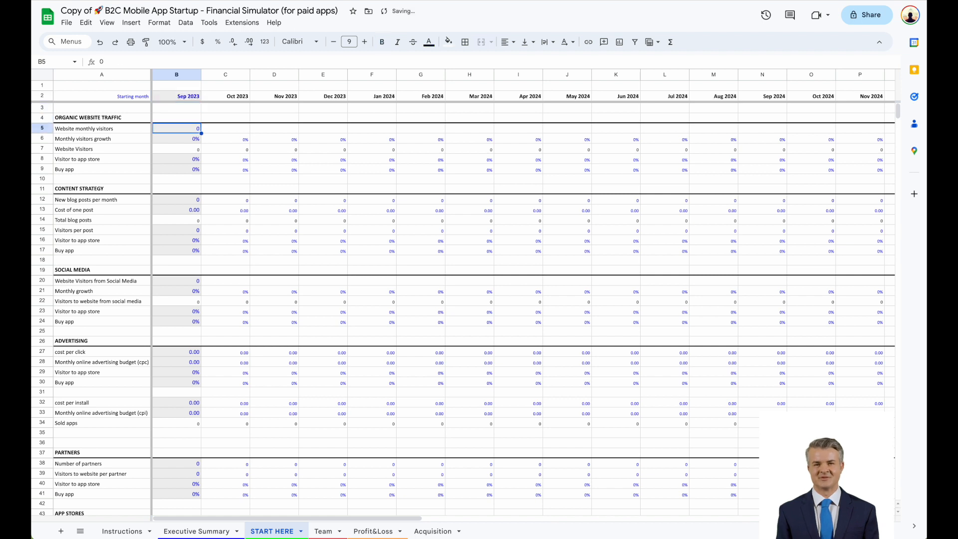
text(200)
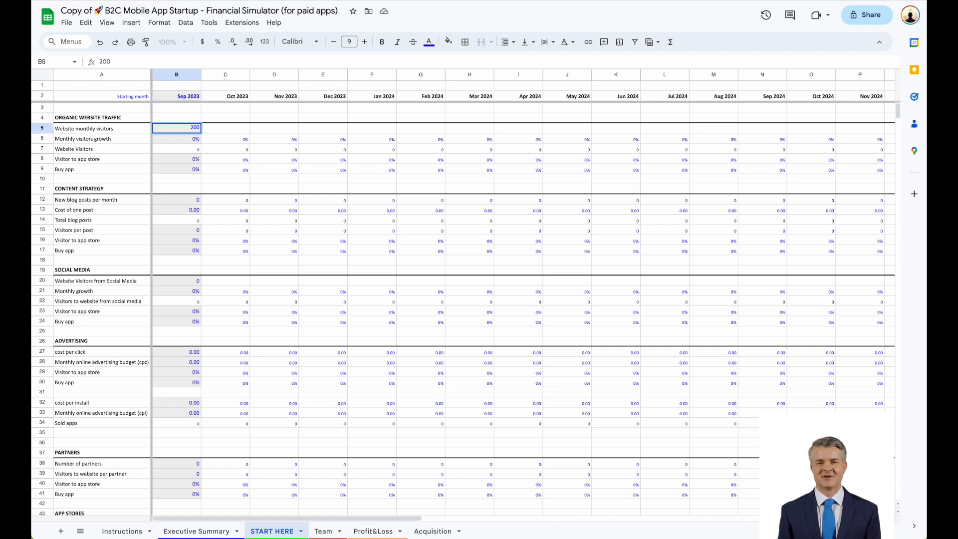
key(Return)
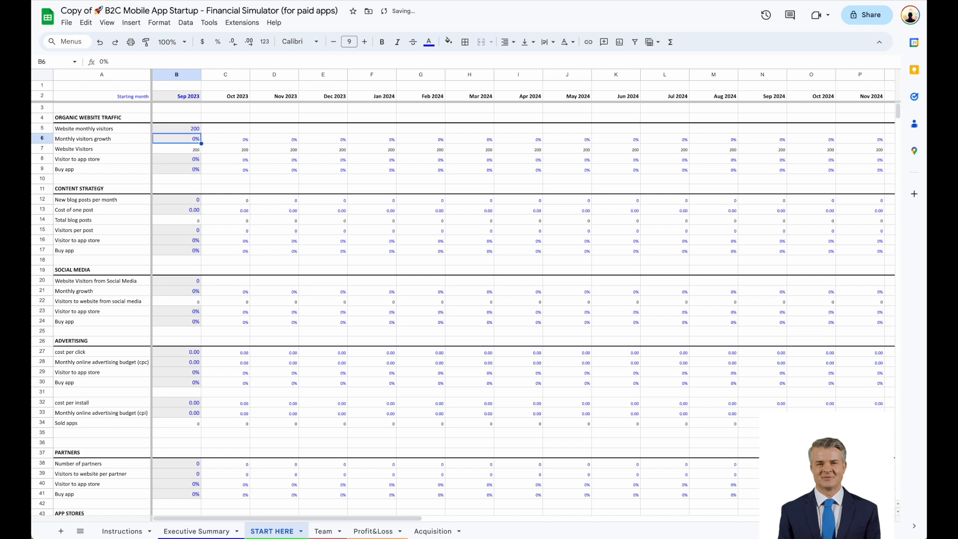
text(5)
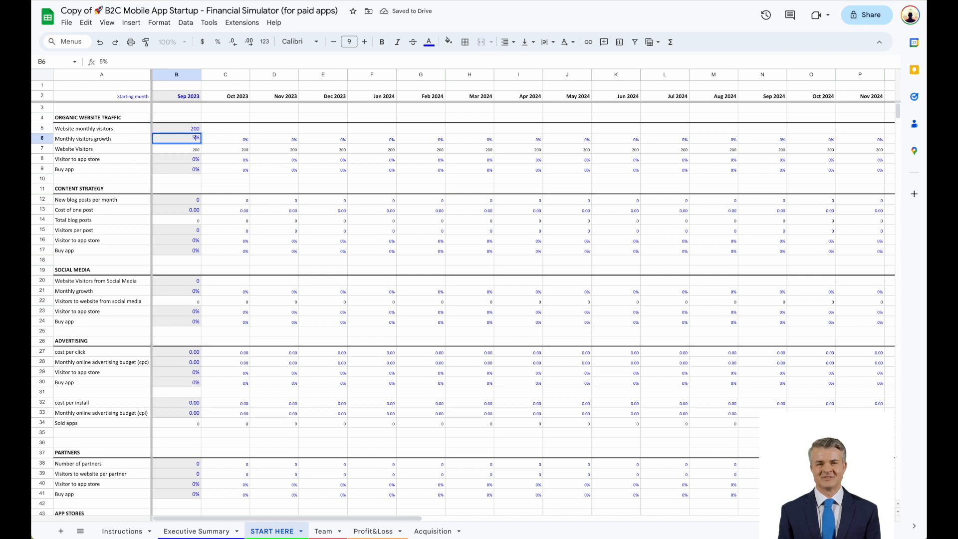
key(Return)
- Set the organic traffic conversion rates to 10% for visitor to app store and 25% for buy app
key(Down)
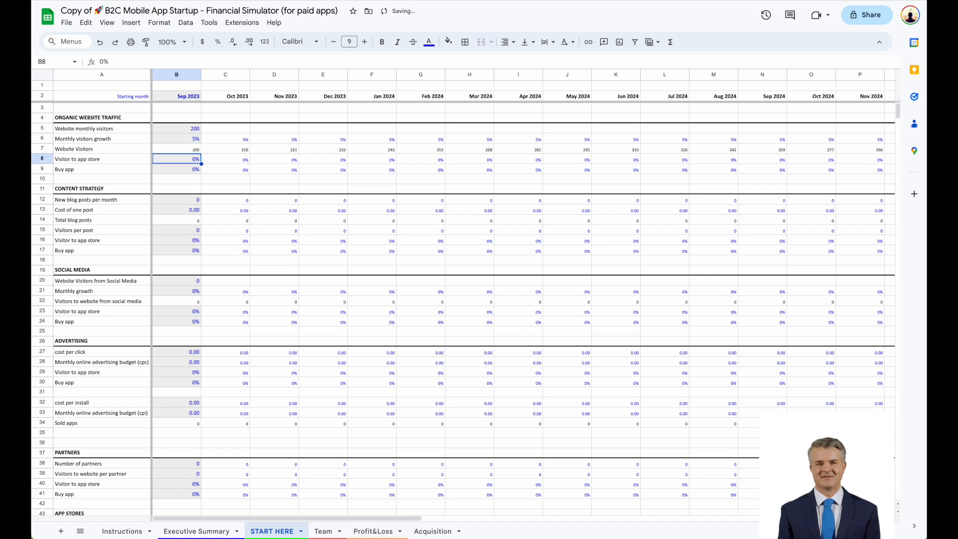
text(10)
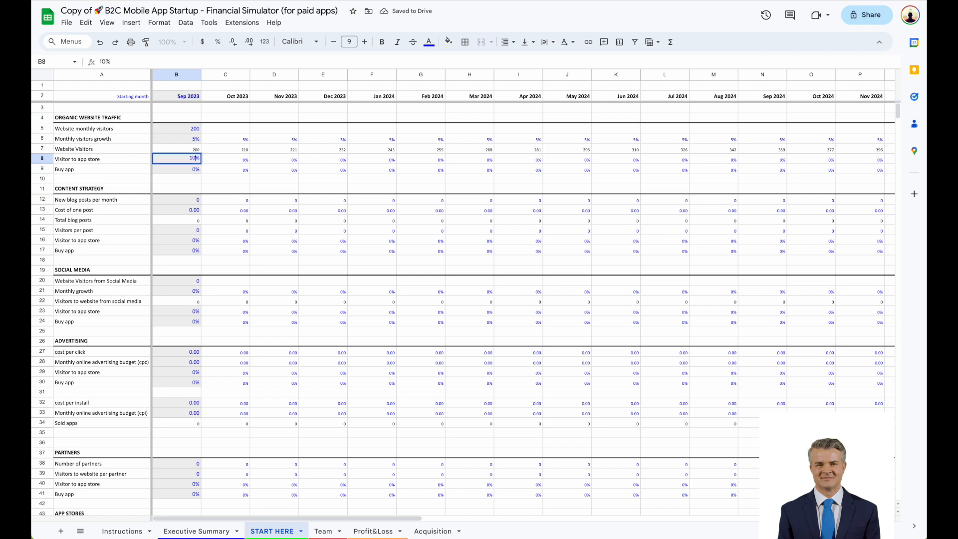
key(Return)
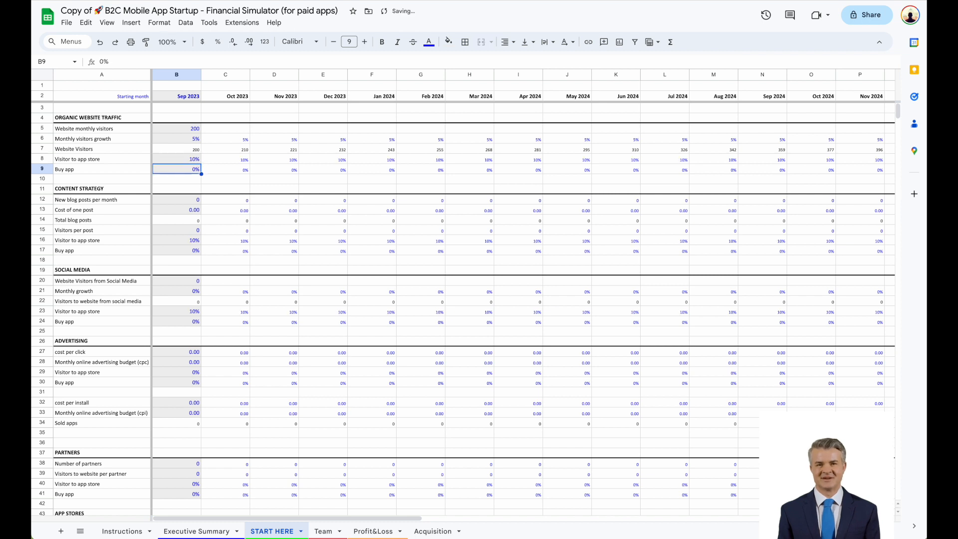
text(25)
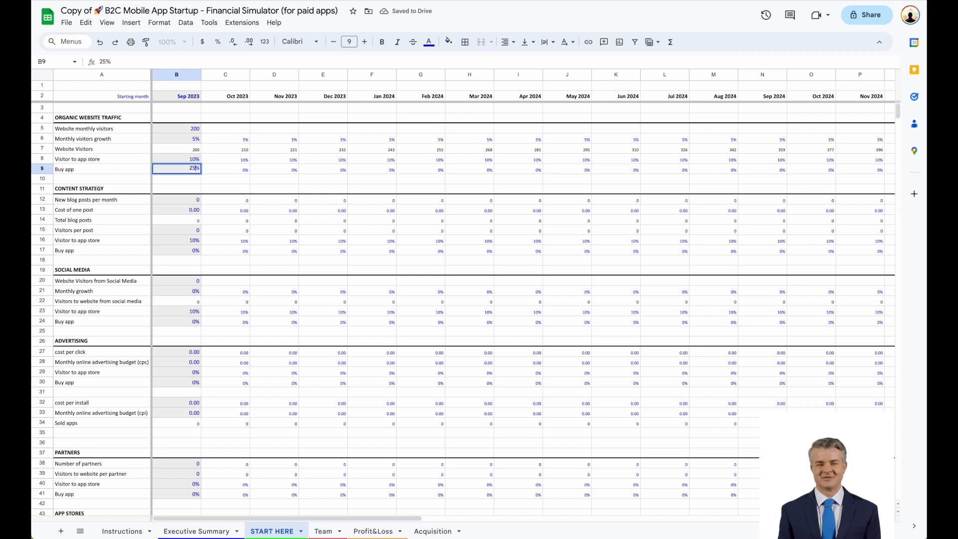
key(Return)
- Set the content strategy to 20 new blog posts per month at a cost of 100 per post
key(Down)
key(Down)
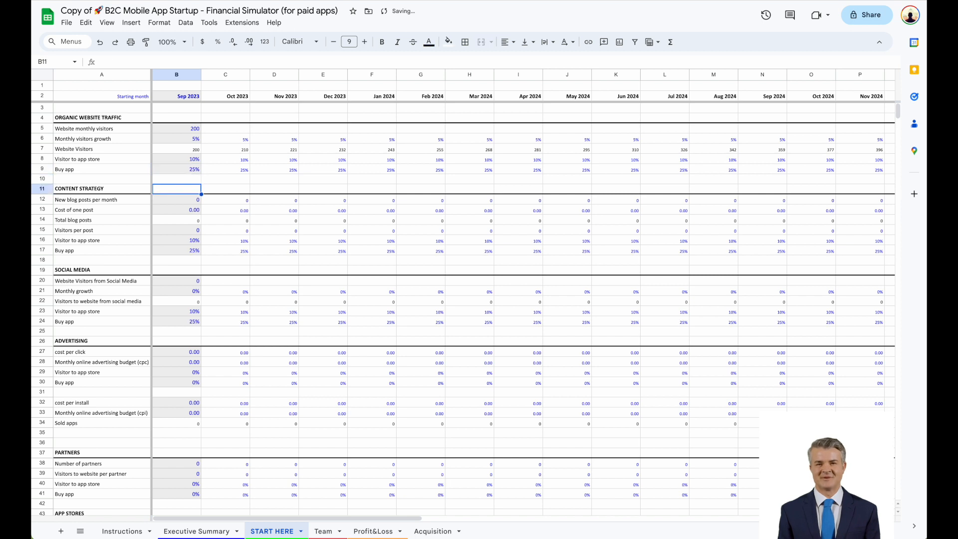
text(20)
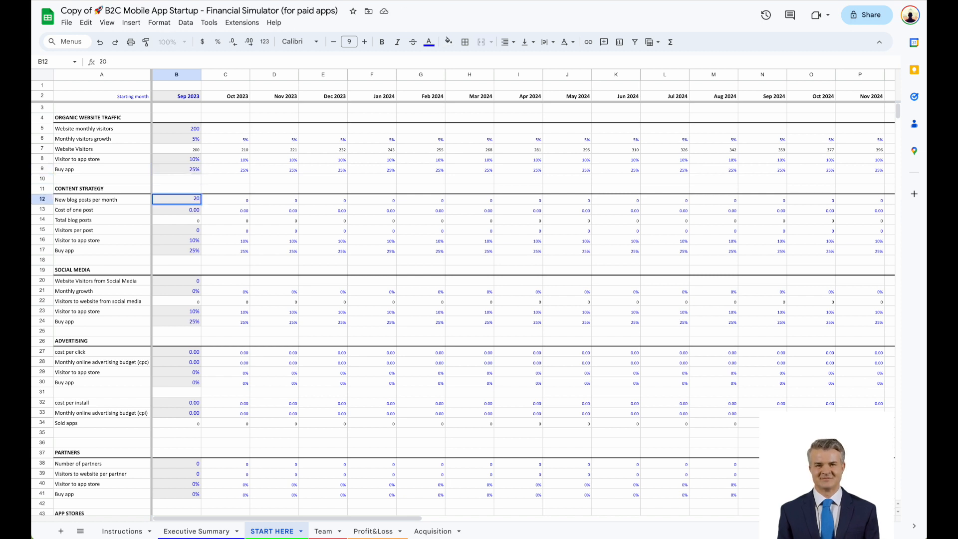
key(Return)
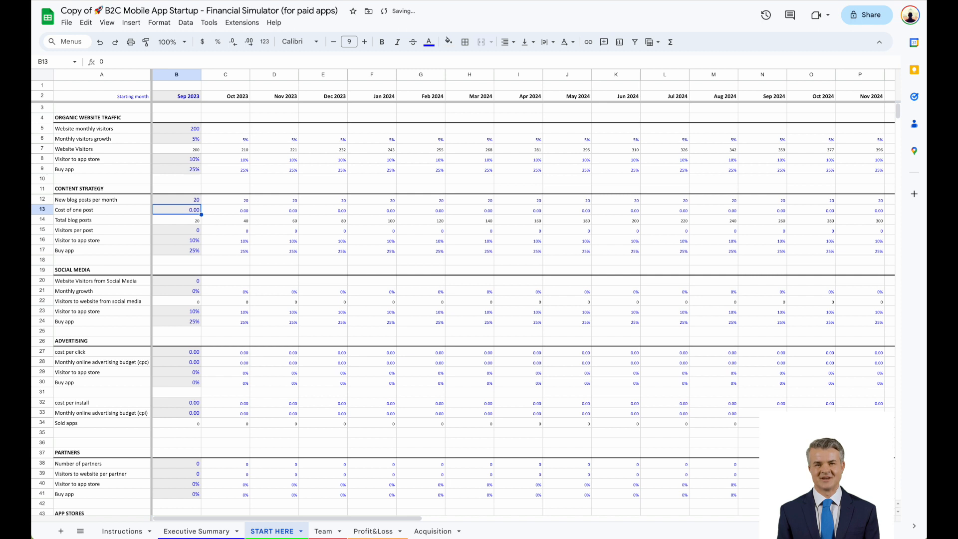
text(1)
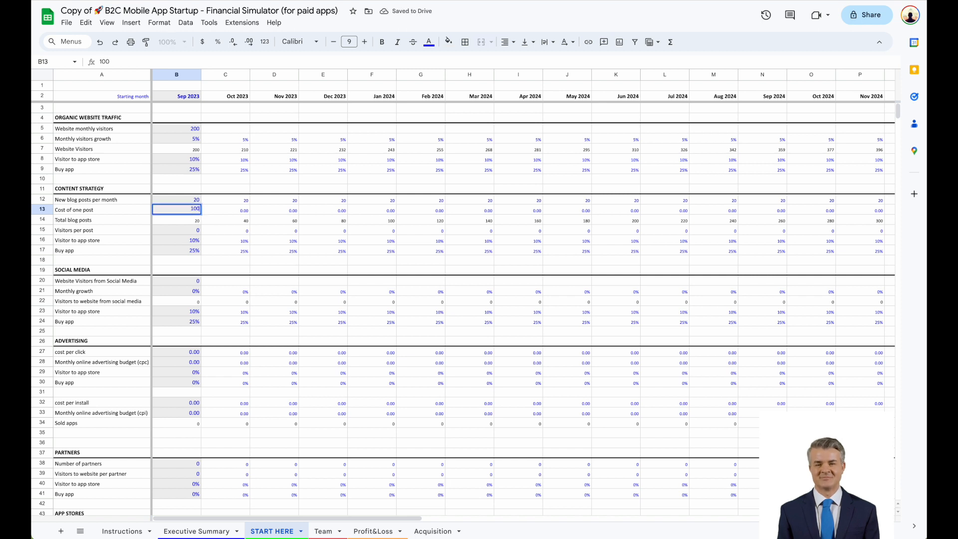
text(00)
key(Return)
click(177, 209)
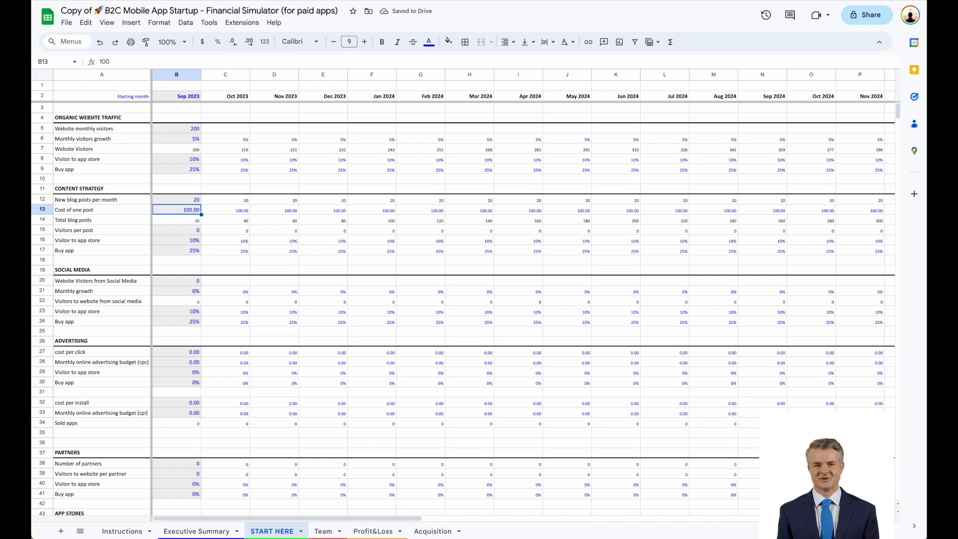
- Set the content strategy's visitors per post to 50
key(Down)
key(Down)
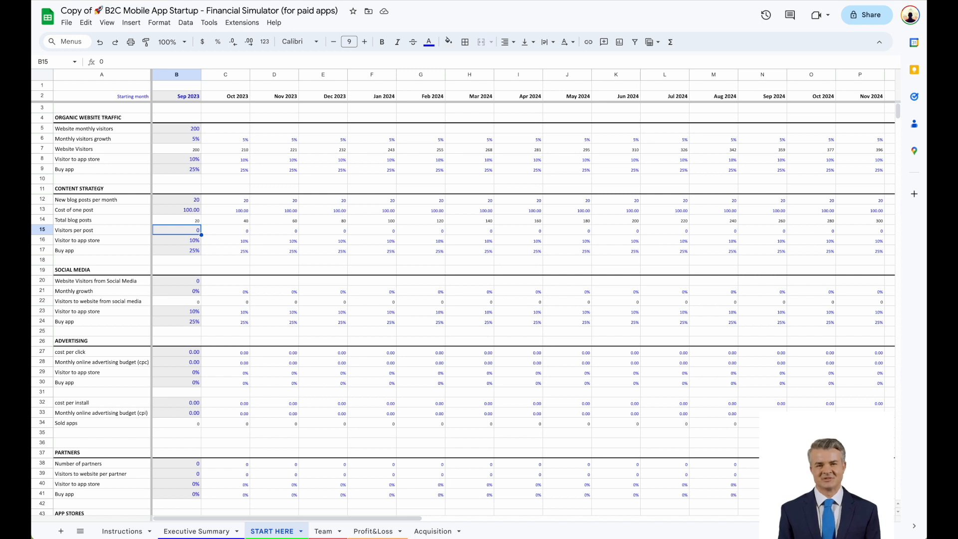
text(50)
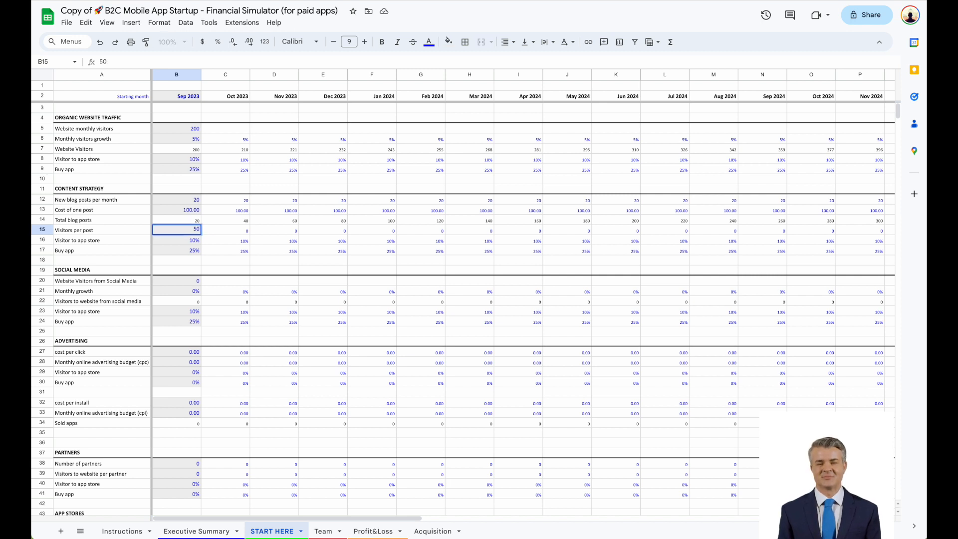
key(Return)
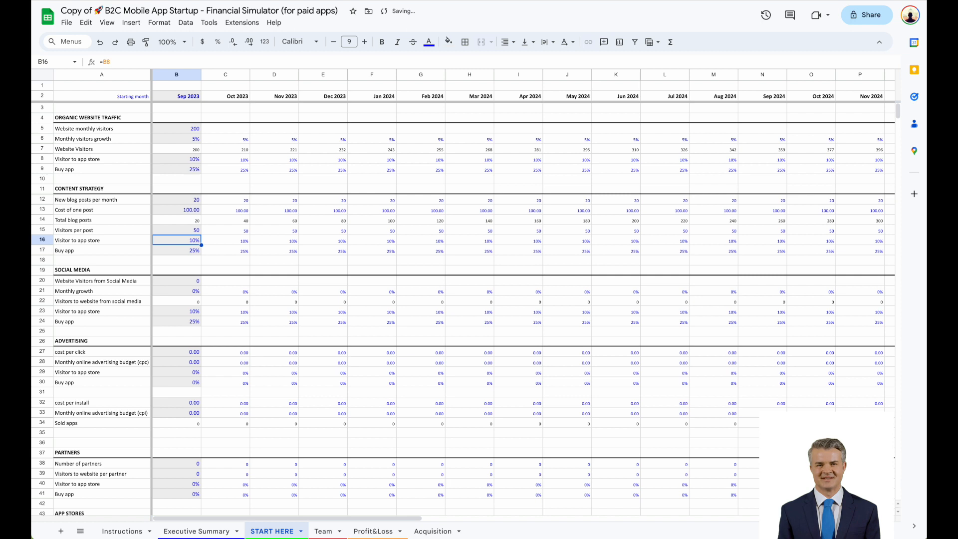
- Set the website visitors from social media to 50 with a monthly growth of 5%
key(Down)
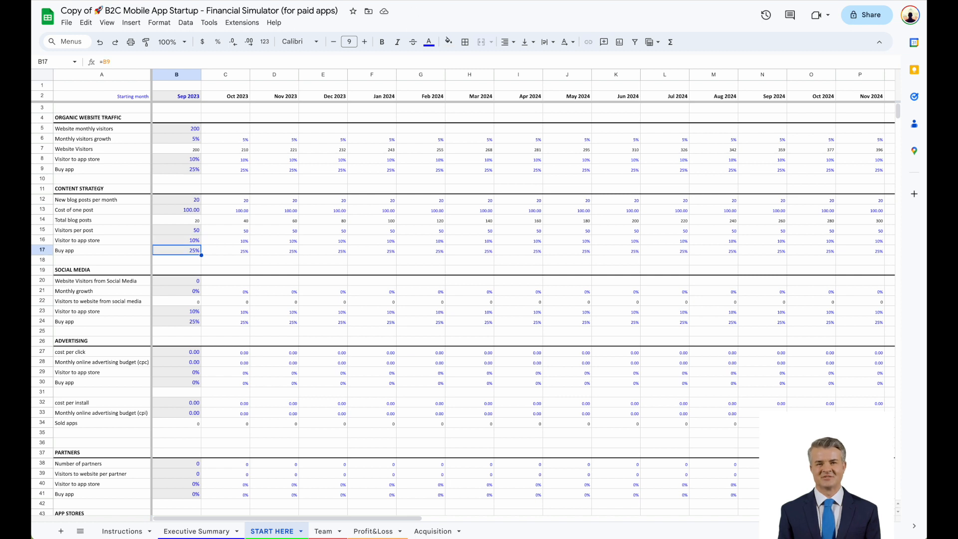
key(Down)
key(Down)
key(Down)
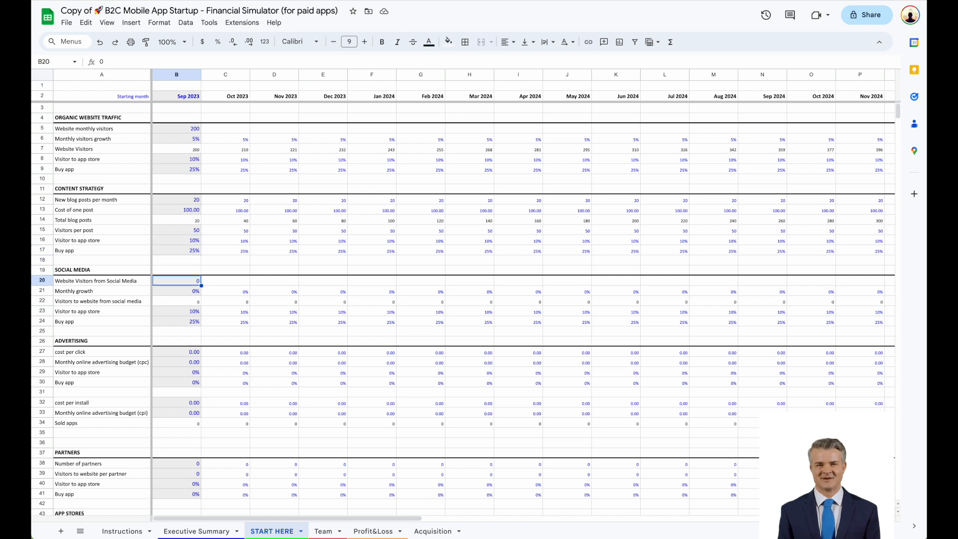
text(5)
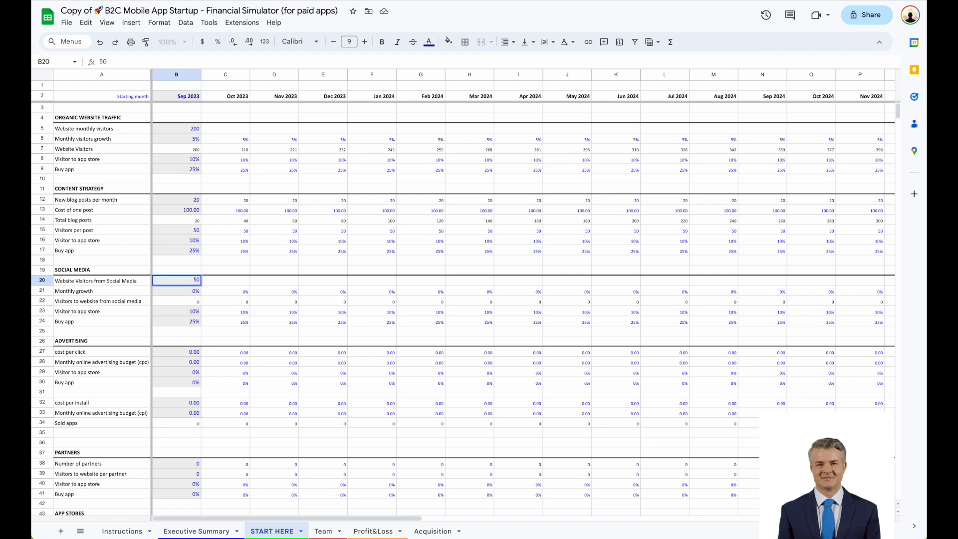
key(Return)
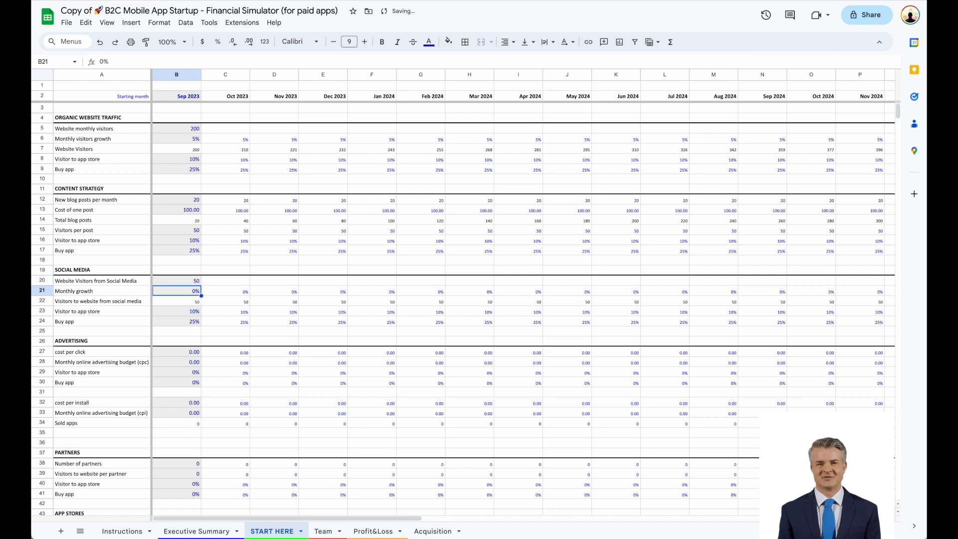
text(5)
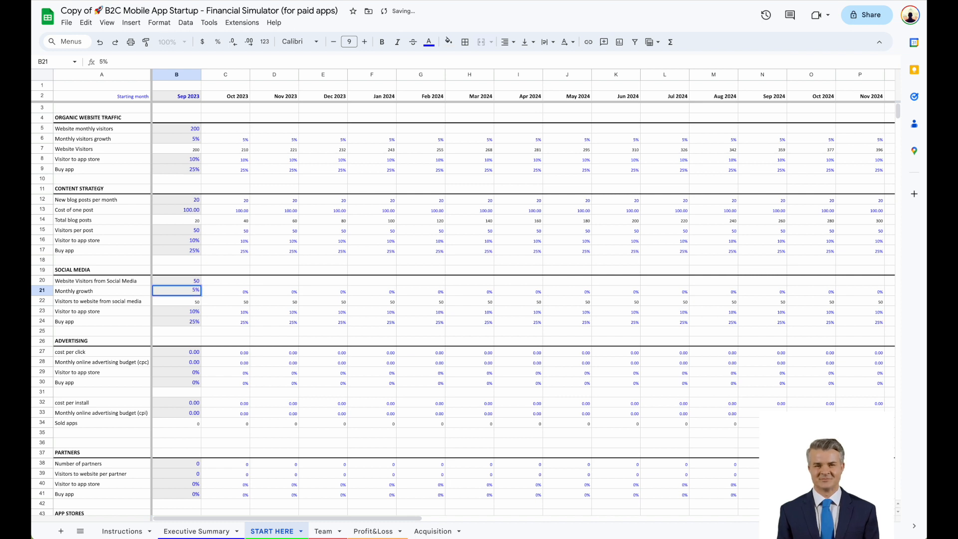
key(Return)
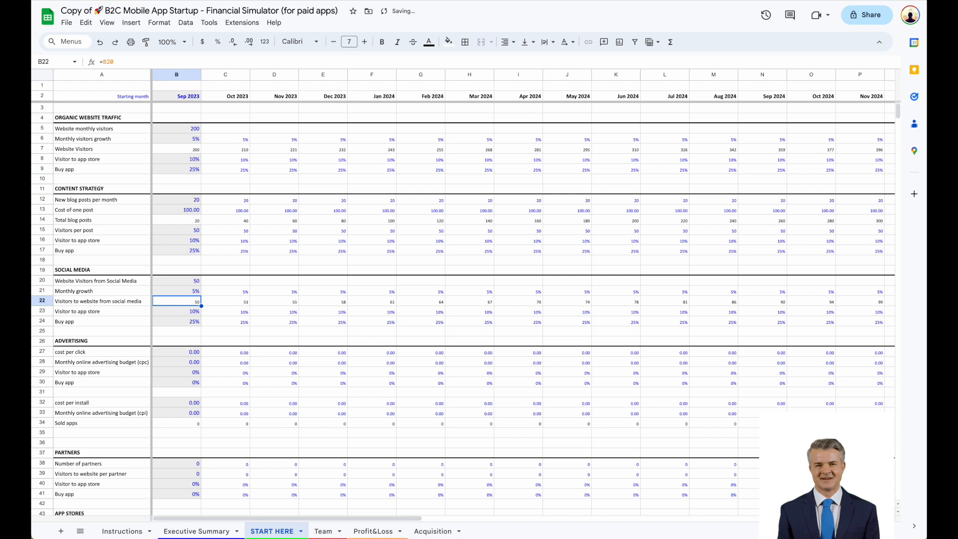
- Review the social media conversion rates and compare the cost per click and cost per install entries in the advertising section
key(Down)
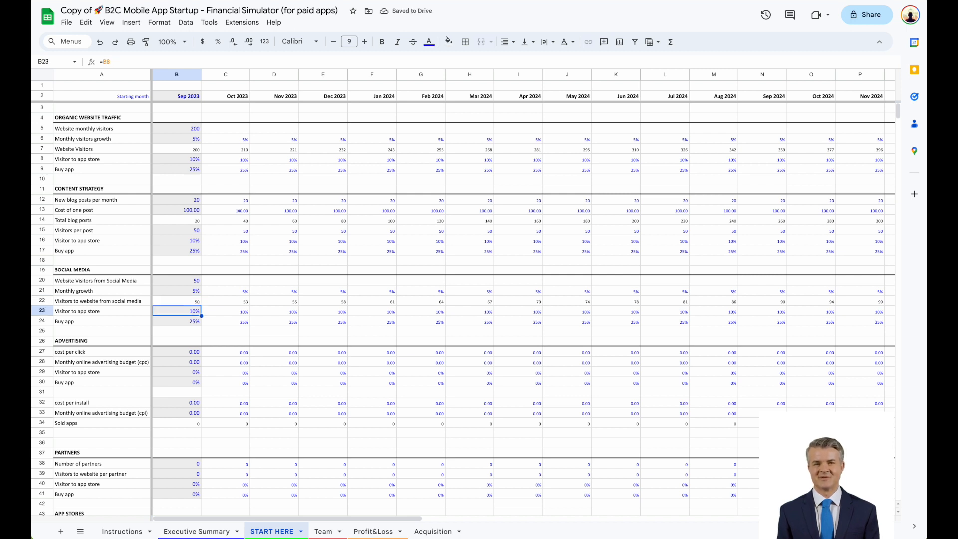
key(Down)
key(Down)
key(Down)
key(Down)
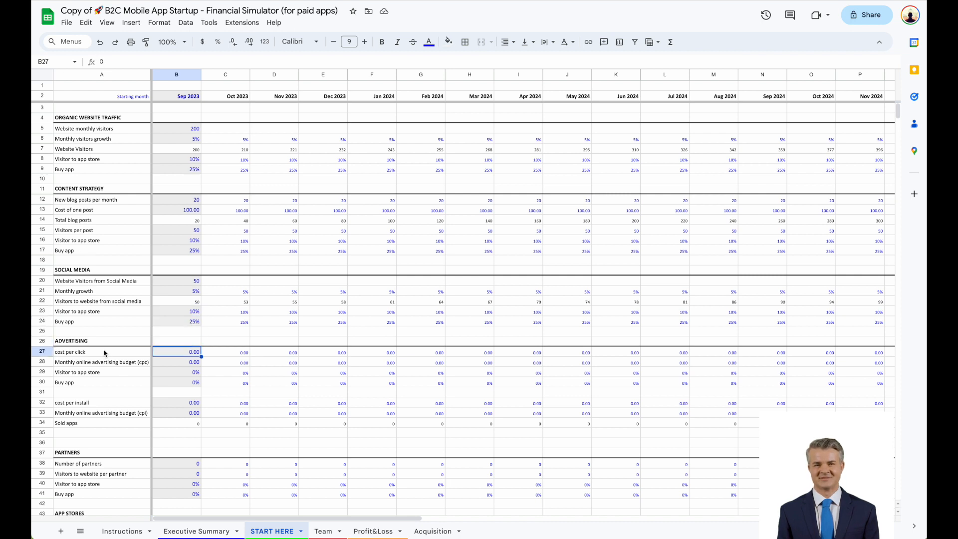
click(106, 352)
click(107, 404)
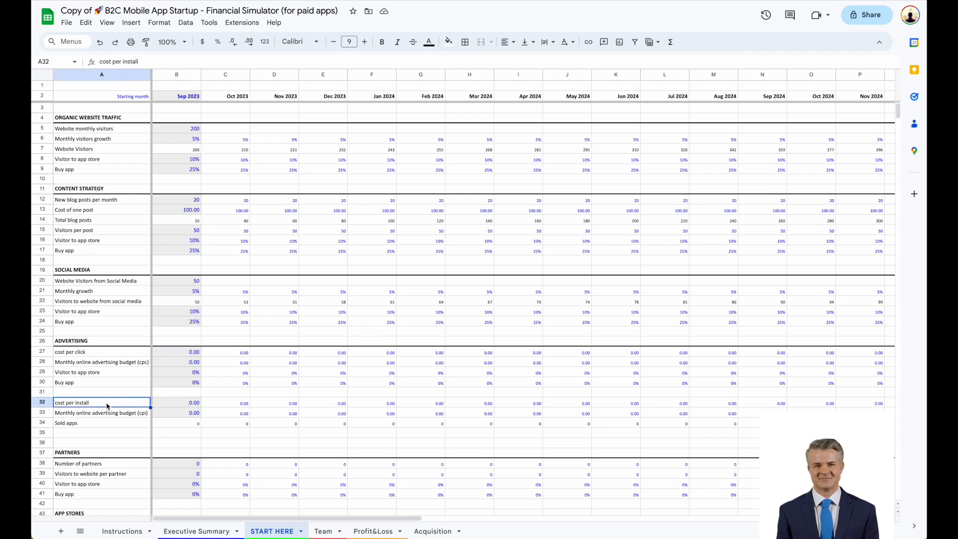
click(110, 355)
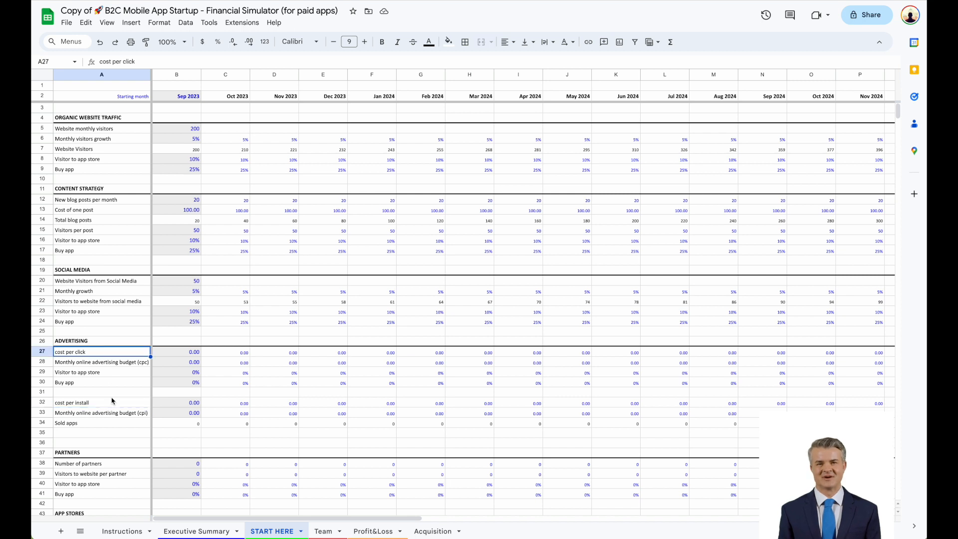
click(111, 404)
click(113, 355)
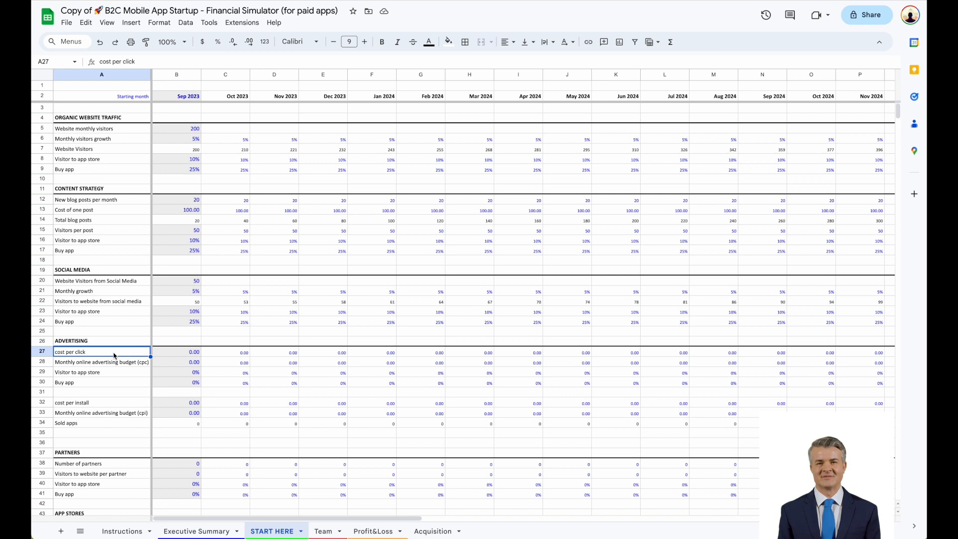
- Set the advertising cost per click to 1 and the monthly online advertising budget (cpc) to 2,000, starting from the first month
click(179, 356)
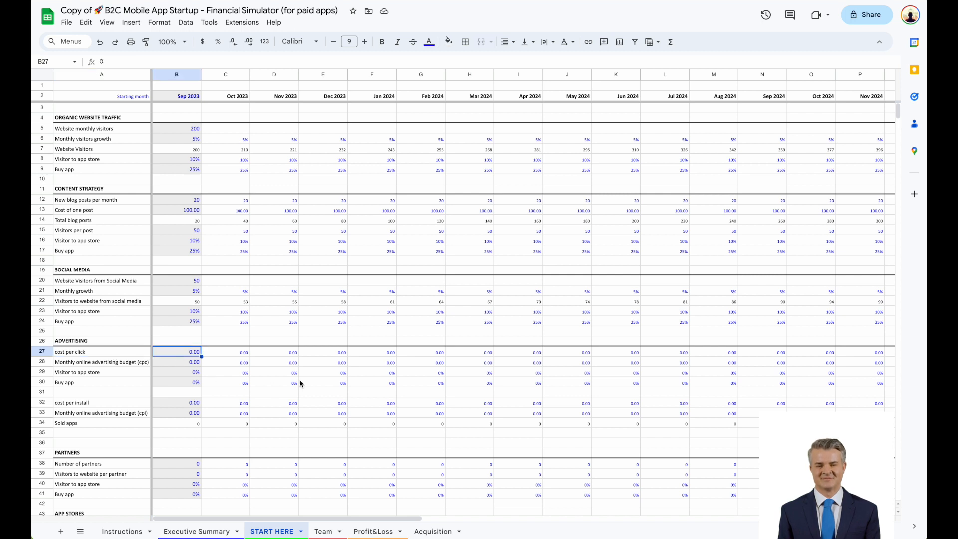
text(1)
key(Return)
text(2,000)
key(Return)
- Raise the monthly online advertising budget (cpc) to 5,000 from July 2024
key(Up)
key(Right)
key(Right)
key(Right)
key(Right)
key(Right)
key(Right)
key(Right)
key(Right)
key(Right)
key(Right)
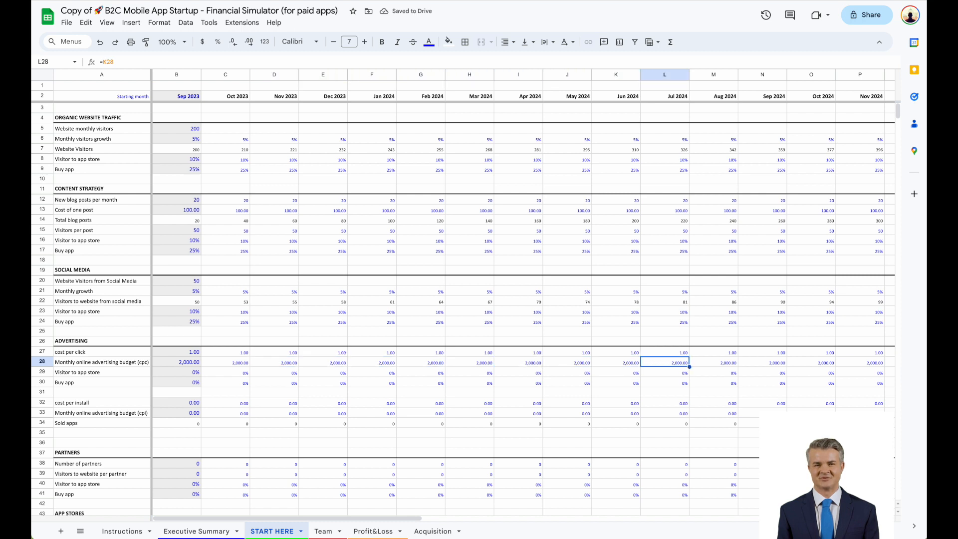
text(5,000)
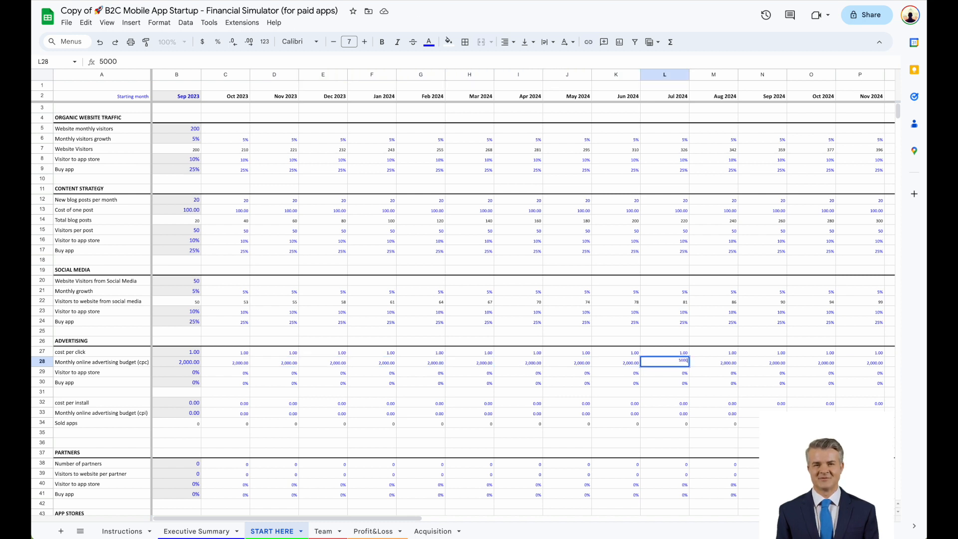
key(Return)
- Set the advertising Visitor to app store and Buy app conversion rates to 25% each, starting from the first month
key(Left)
key(Left)
key(Left)
key(Left)
key(Left)
key(Left)
key(Left)
key(Left)
key(Left)
key(Left)
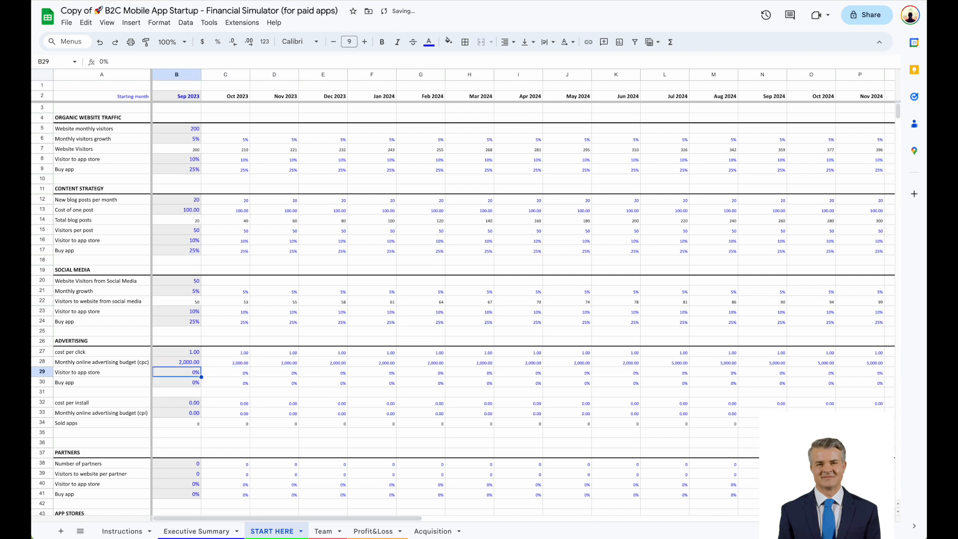
text(25)
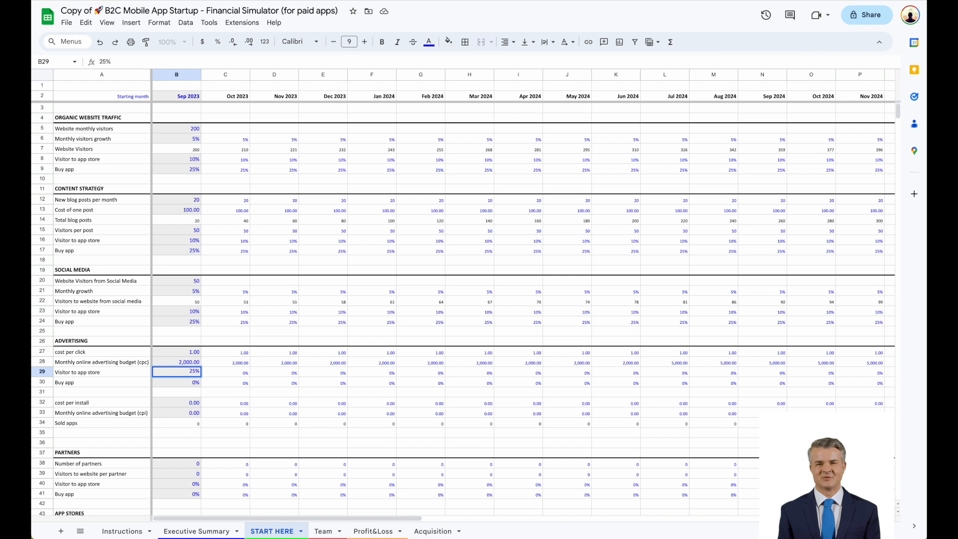
key(Return)
text(25)
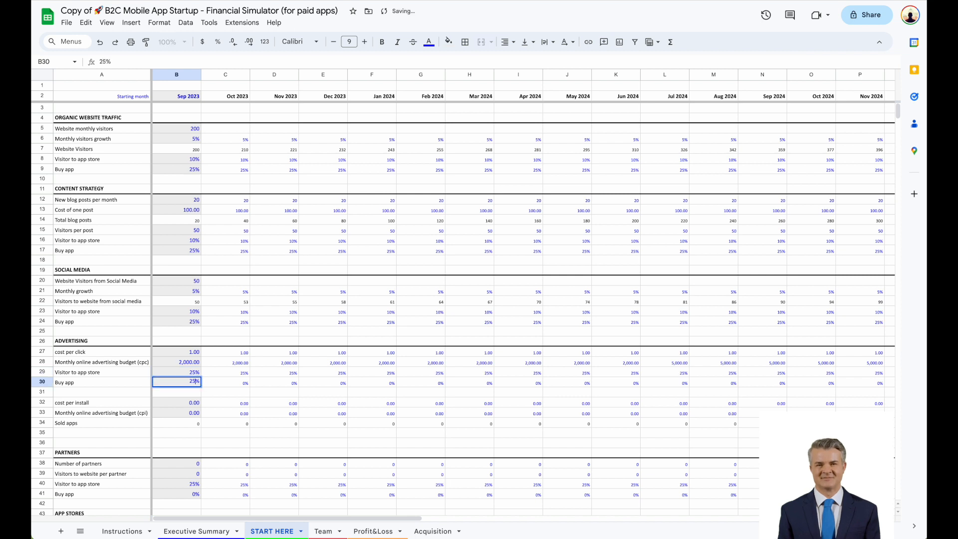
key(Return)
- Set the advertising cost per install to 4 and the monthly online advertising budget (cpi) to 2,000 from the first month
key(Up)
key(Up)
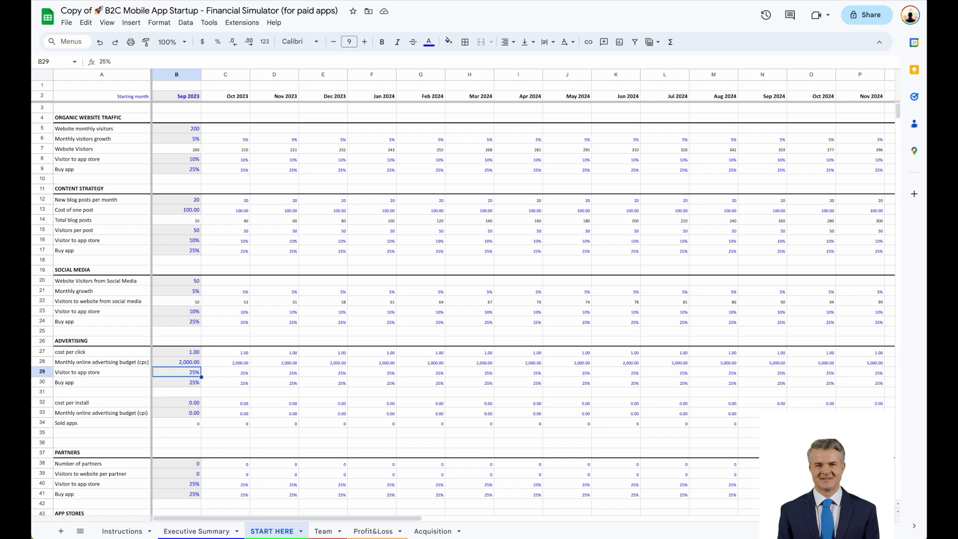
key(Down)
key(Down)
key(Down)
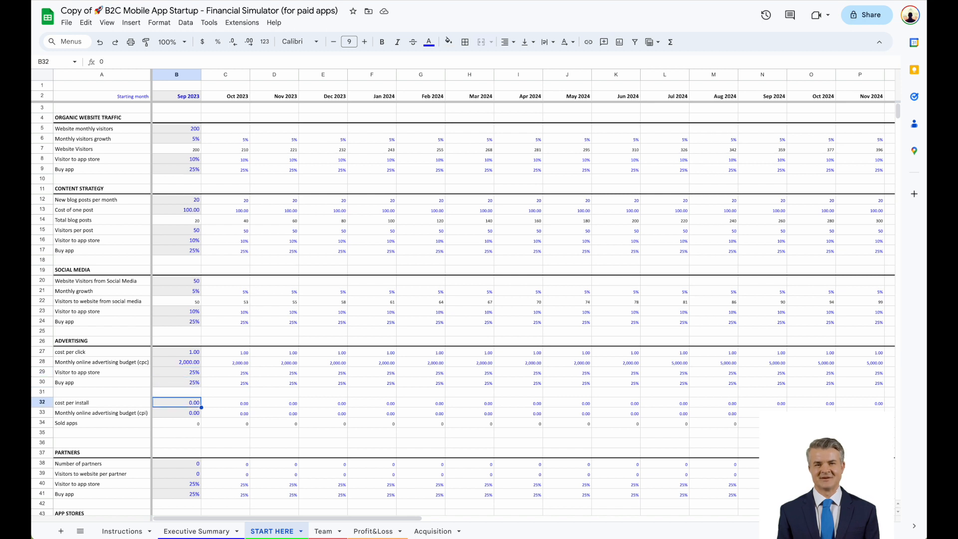
text(4)
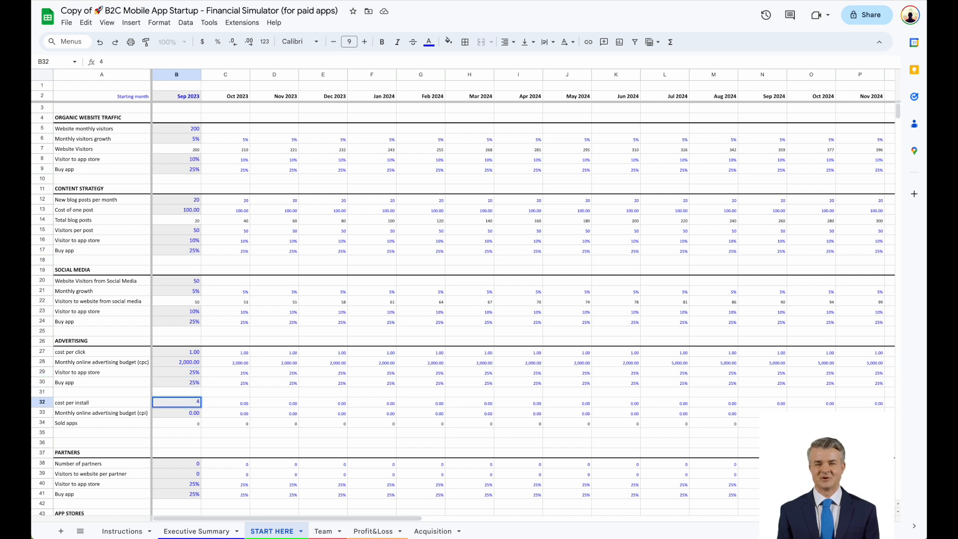
key(Return)
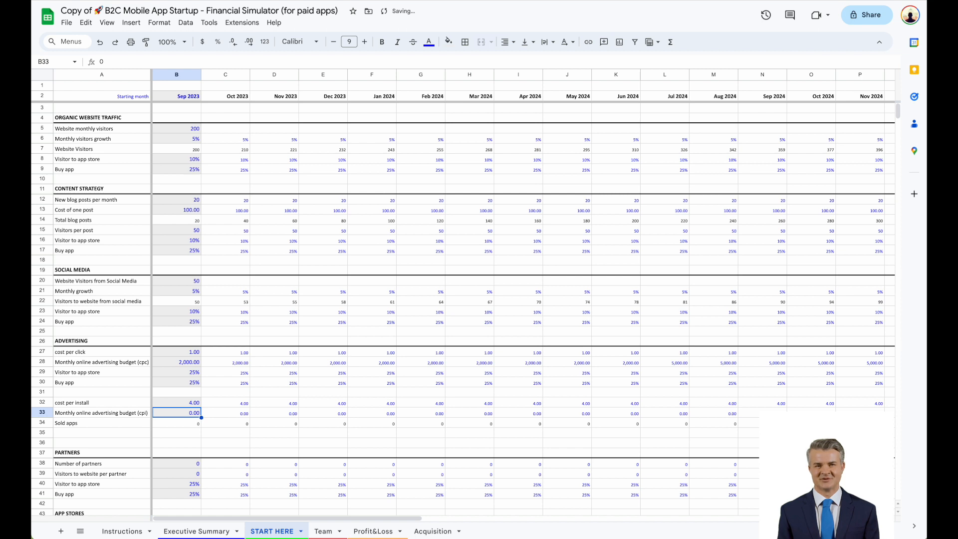
text(20)
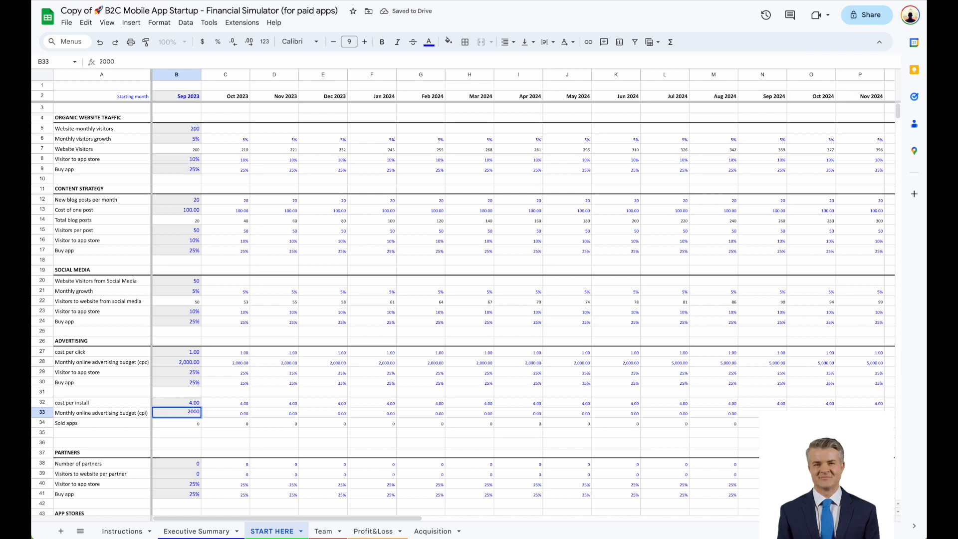
- Raise the monthly online advertising budget (cpi) to 5,000 from July 2024
key(Right)
key(Right)
key(Right)
key(Right)
key(Right)
key(Right)
key(Right)
key(Right)
key(Right)
key(Right)
key(Right)
text(5,000)
key(Return)
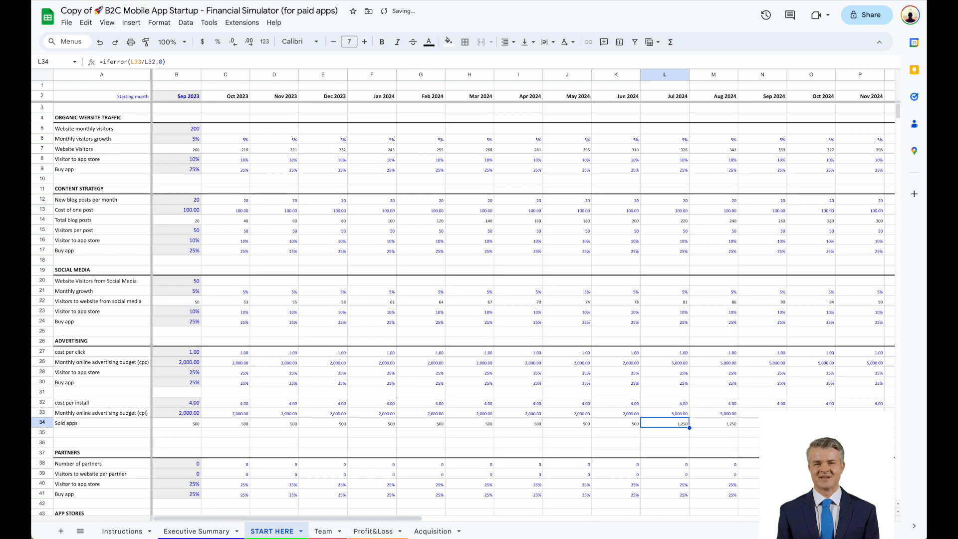
- Set the number of partners to 1 and the visitors to website per partner to 100 from the first month
key(Left)
key(Left)
key(Left)
key(Left)
key(Left)
key(Left)
key(Left)
key(Left)
key(Left)
key(Left)
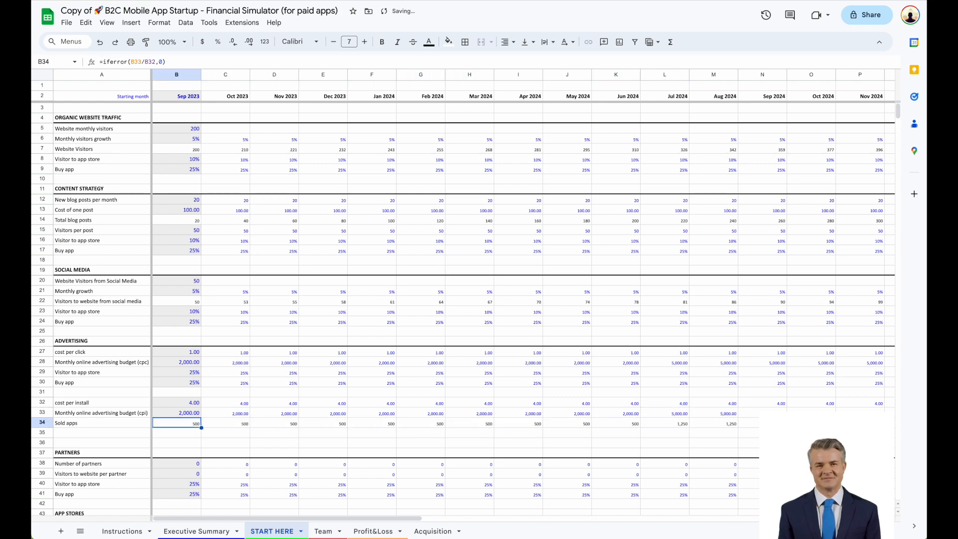
scroll(270, 372, down, 5)
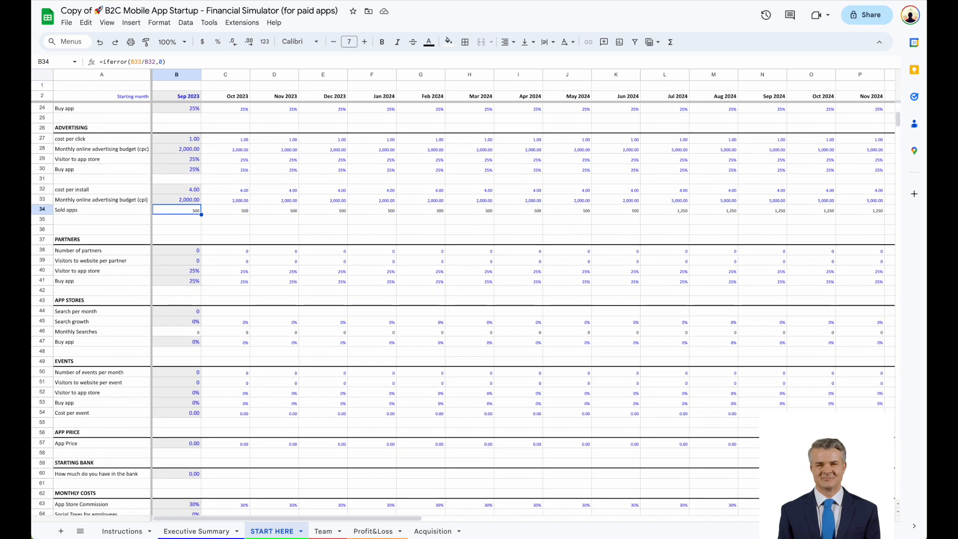
key(Down)
key(Down)
key(Down)
key(Down)
text(1)
key(Return)
text(100)
key(Return)
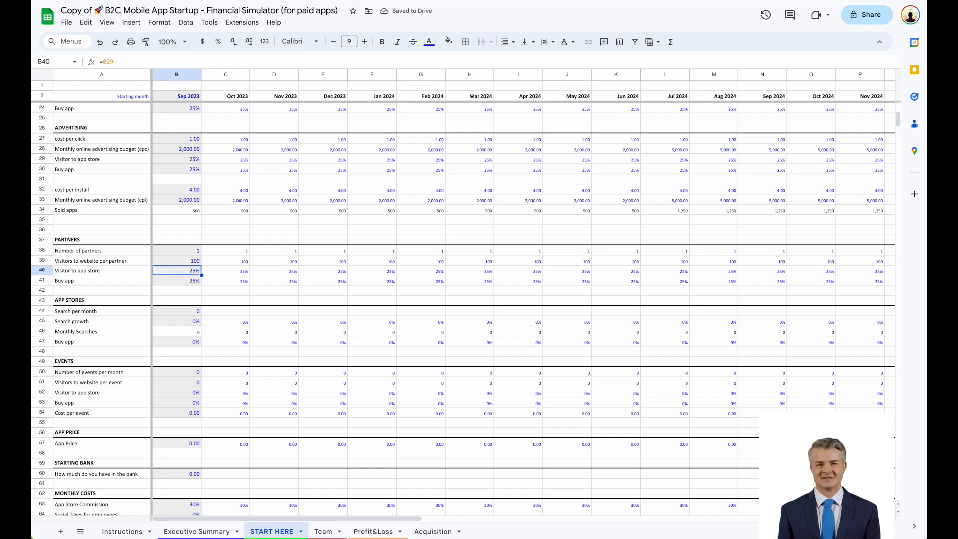
- Set the app stores search per month to 1,000 with a search growth of 5%
key(Down)
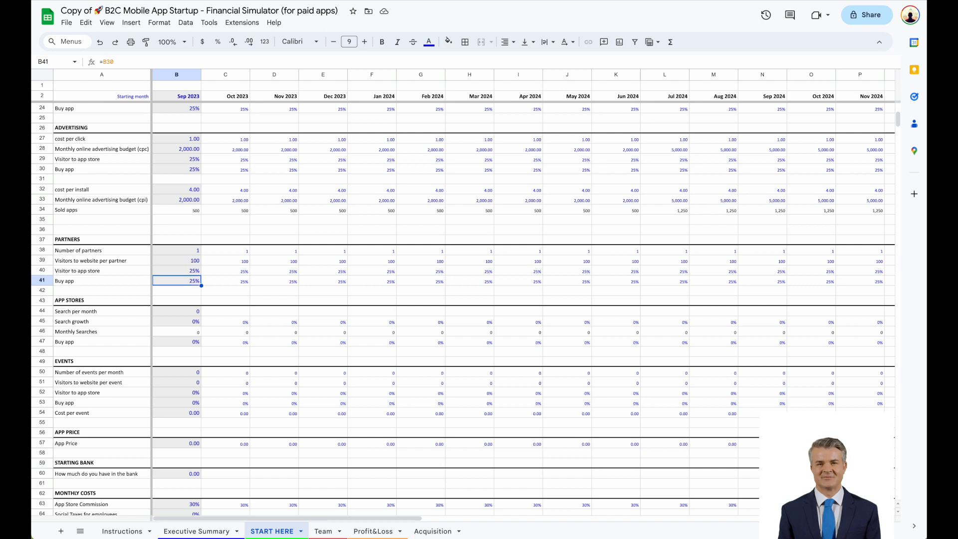
key(Down)
key(Down)
key(Down)
text(1000)
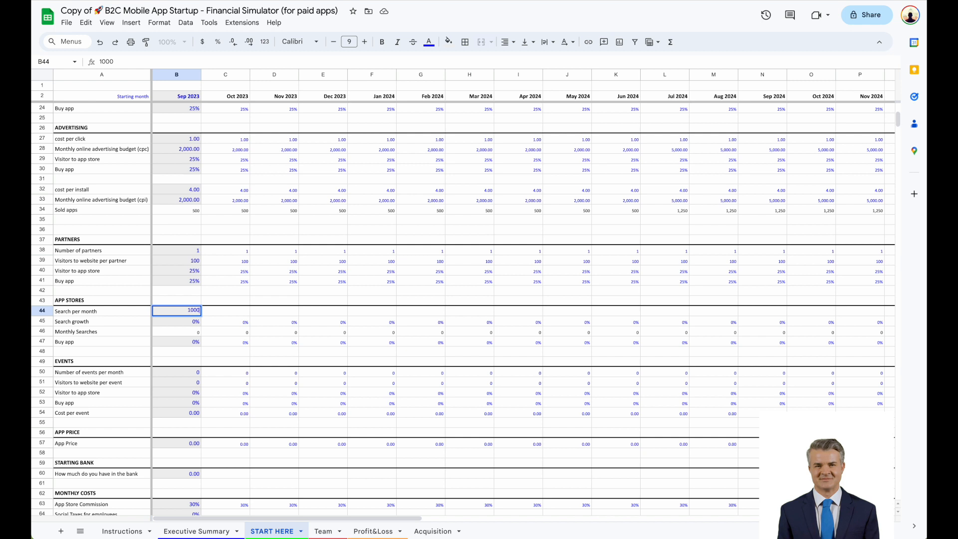
key(Return)
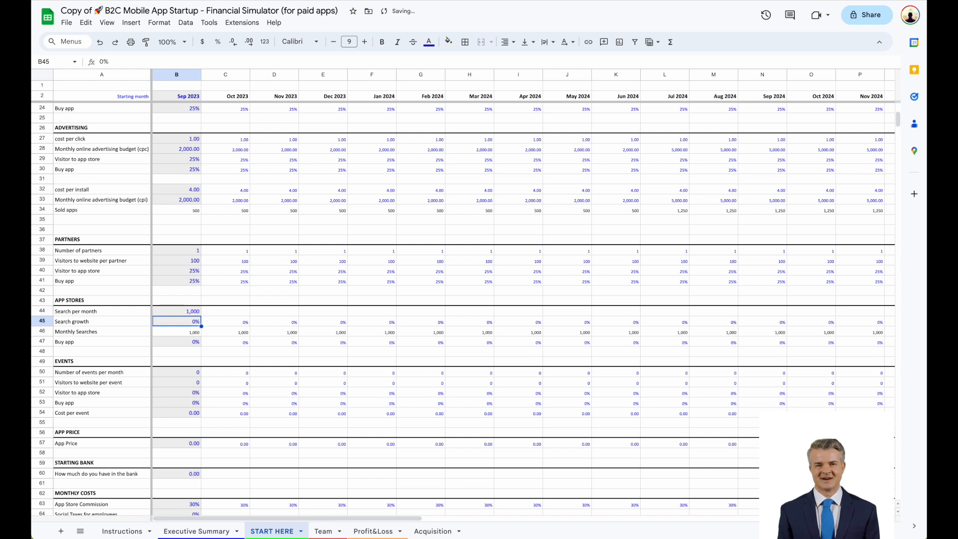
text(5)
key(Return)
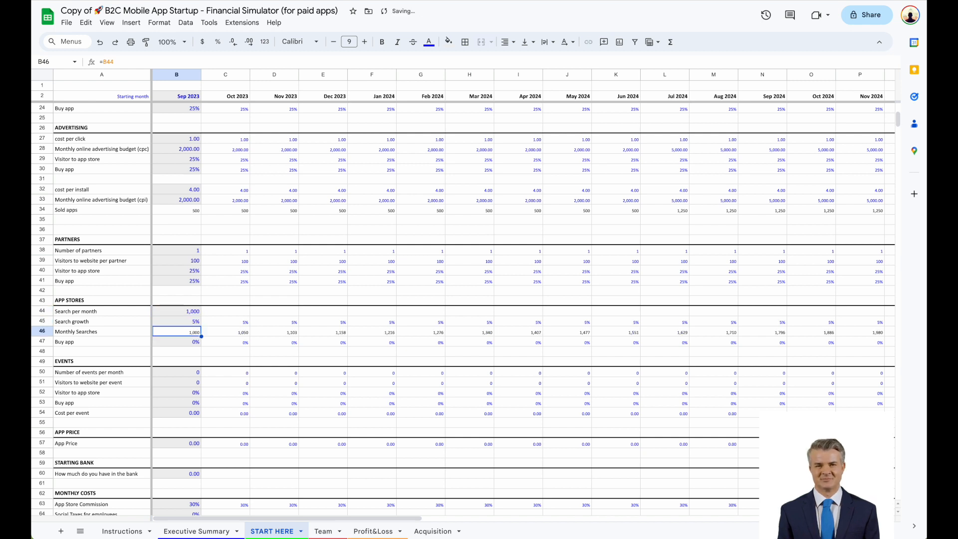
- Set the Buy app rate in the app stores section to 25% from the first month
key(Down)
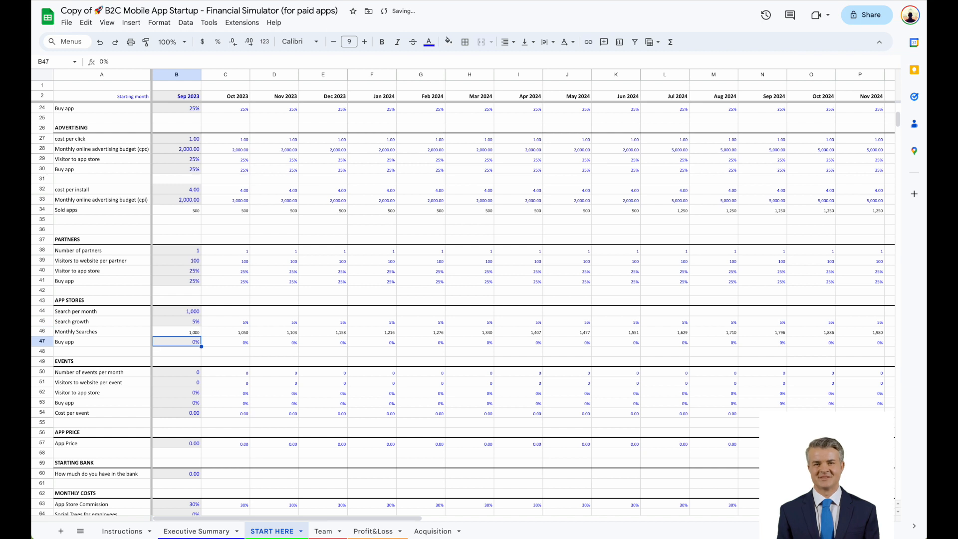
text(25)
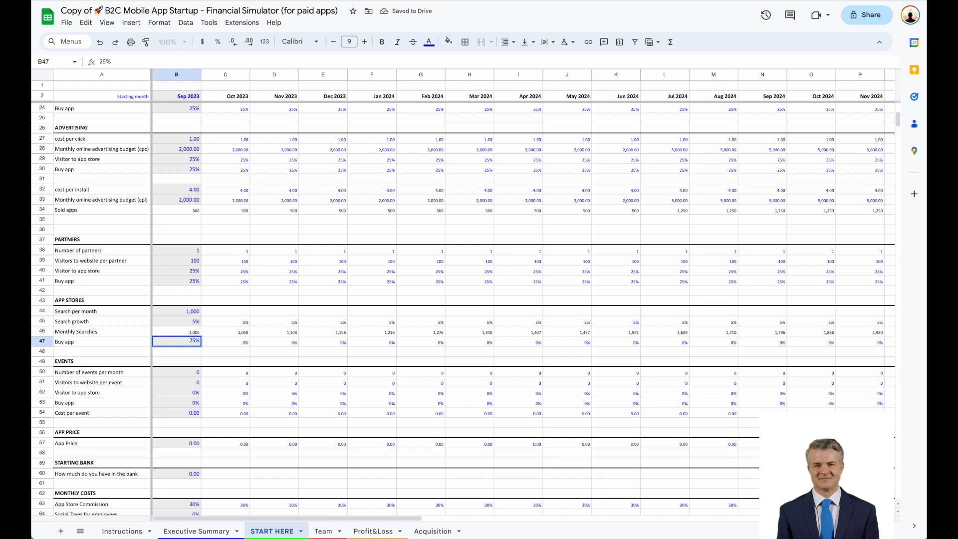
key(Return)
- Set the number of events per month to 1 and the visitors to website per event to 100
scroll(259, 369, down, 3)
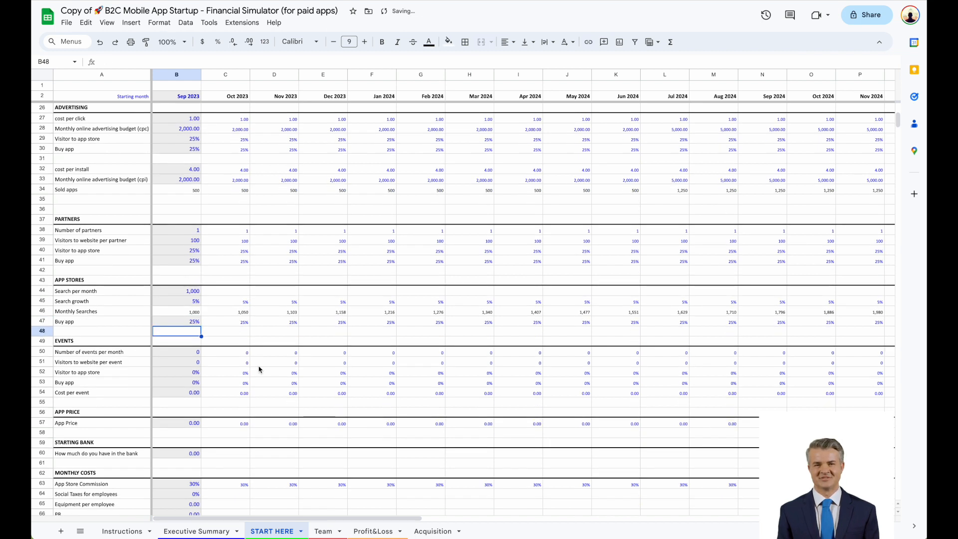
key(Down)
key(Down)
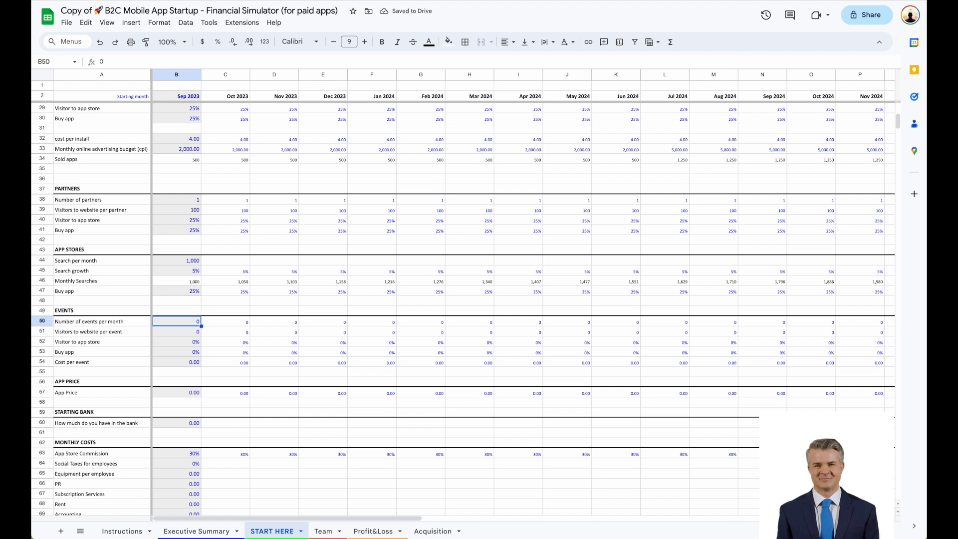
text(1)
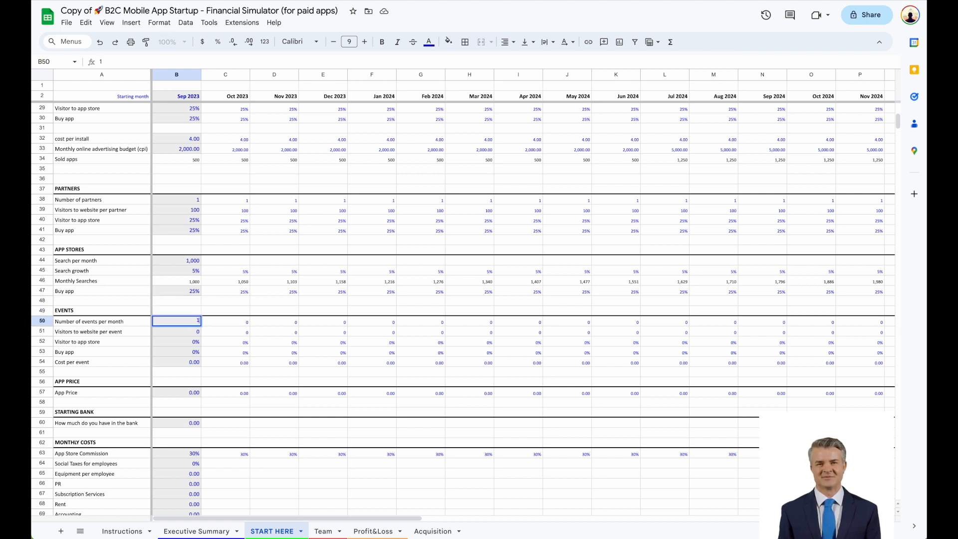
key(Return)
text(100)
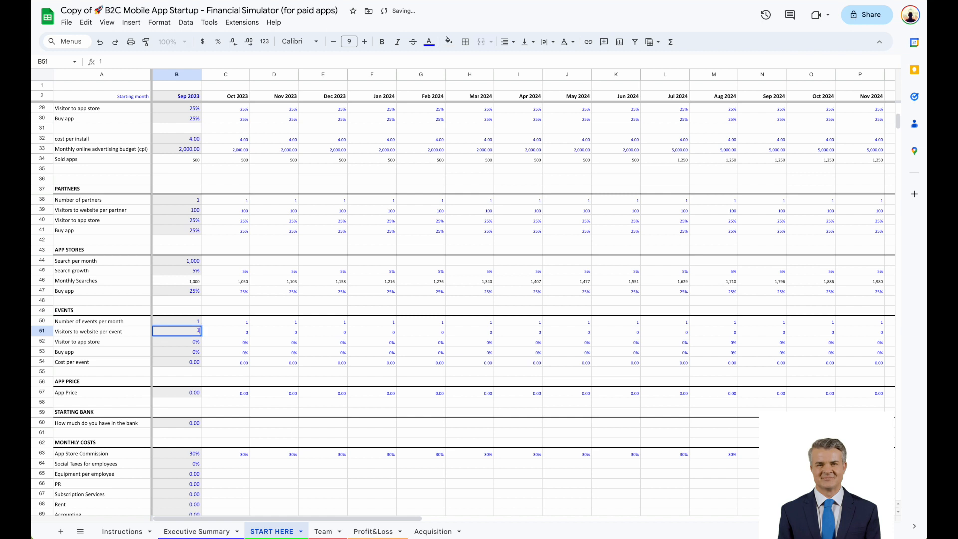
key(Return)
- Set the events Visitor to app store and Buy app rates to 25% each and the cost per event to 200
text(25)
key(Return)
text(25)
key(Return)
text(200)
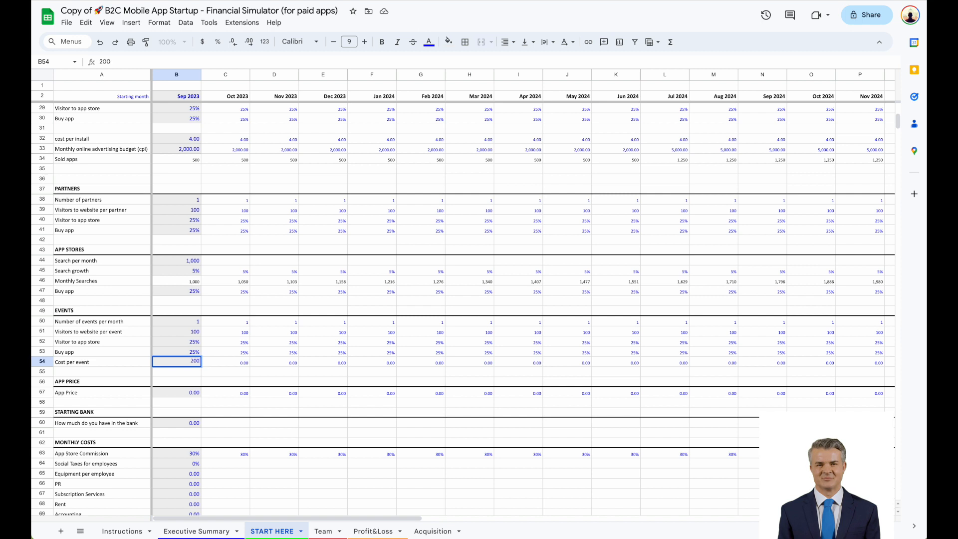
key(Return)
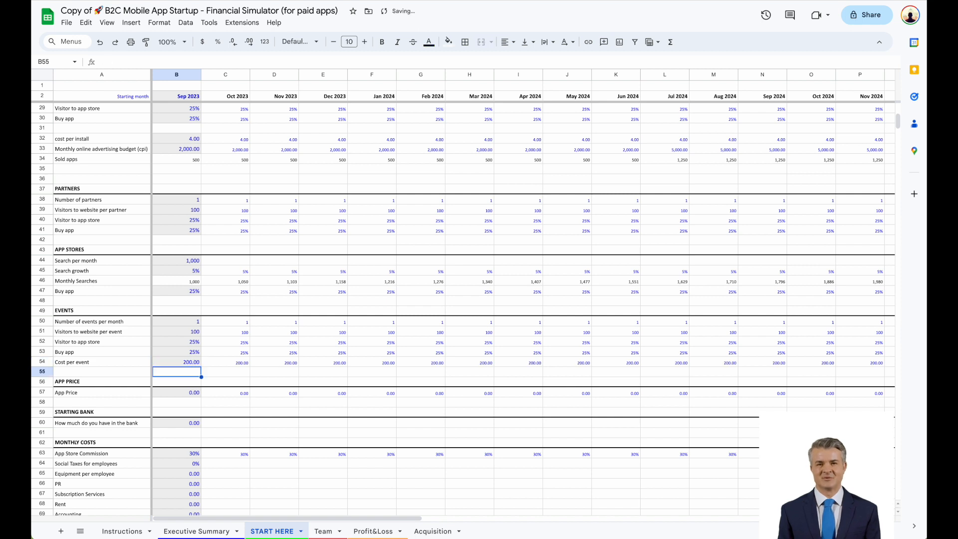
- Set the app price to 34.99 from the first month
key(Down)
key(Down)
text(34)
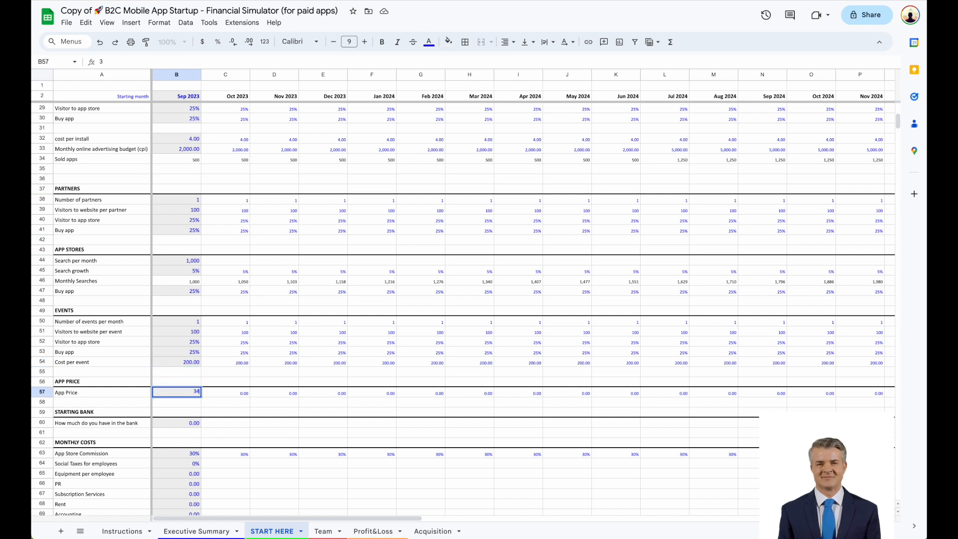
text(.99)
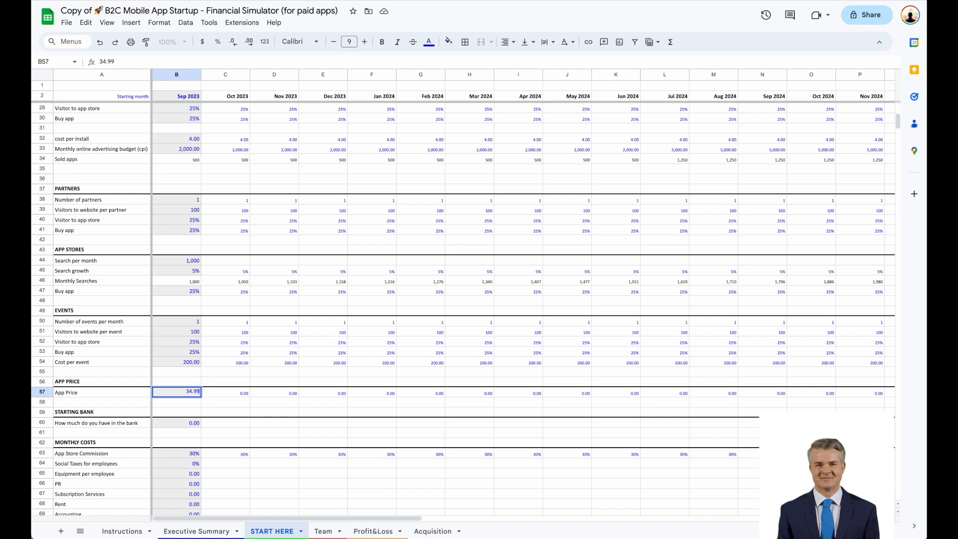
key(Return)
- Set the starting bank balance to 20,000
key(Down)
key(Down)
text(2)
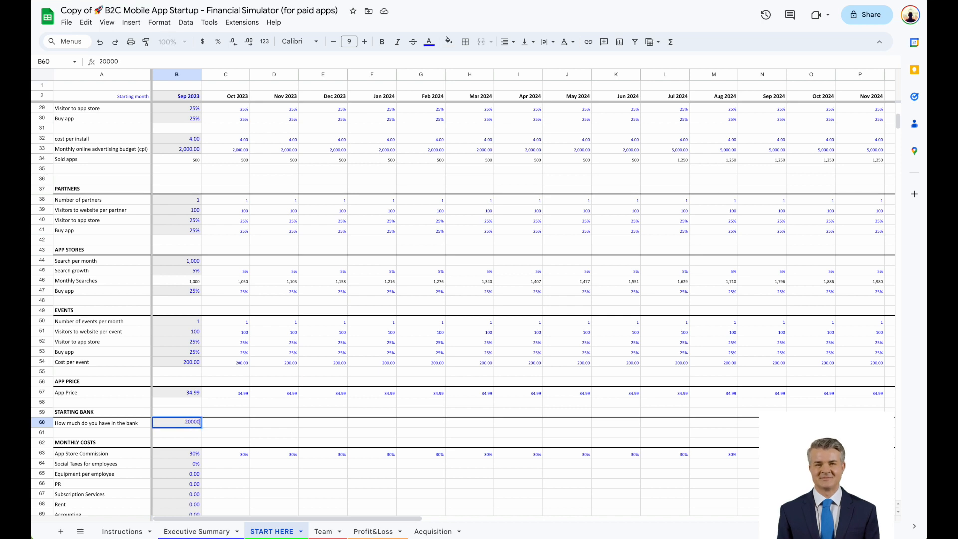
key(Return)
- In the monthly costs, set the social taxes for employees to 33% and the equipment per employee to 3,000
scroll(214, 353, down, 5)
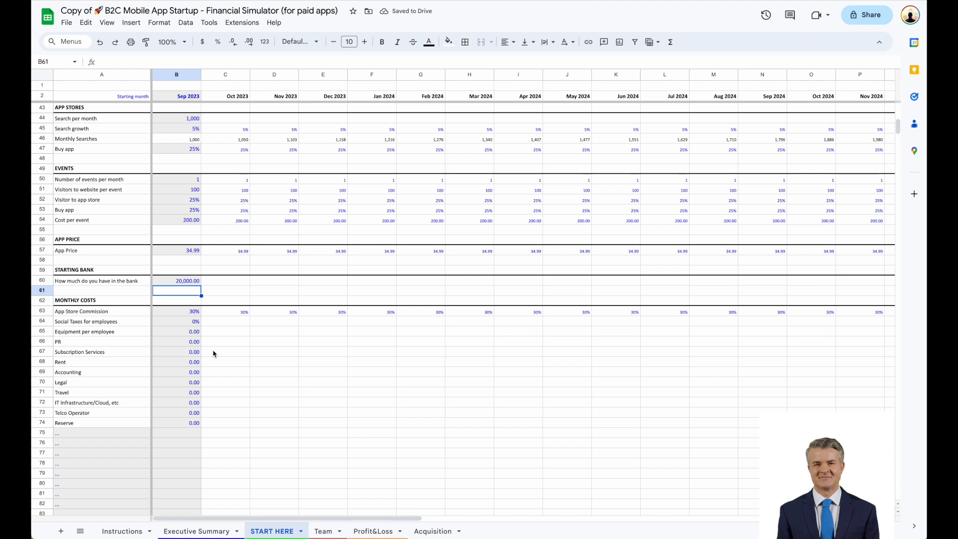
key(Down)
key(Down)
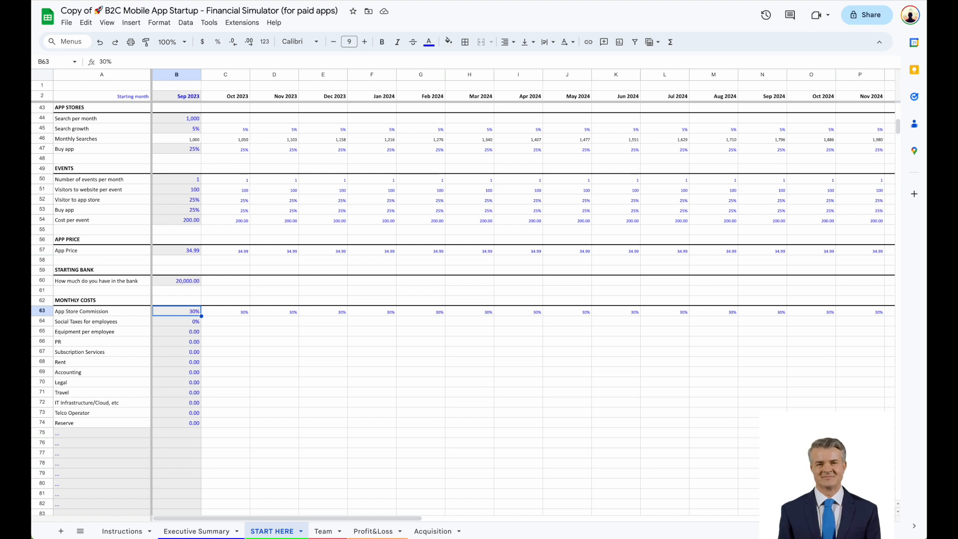
click(176, 321)
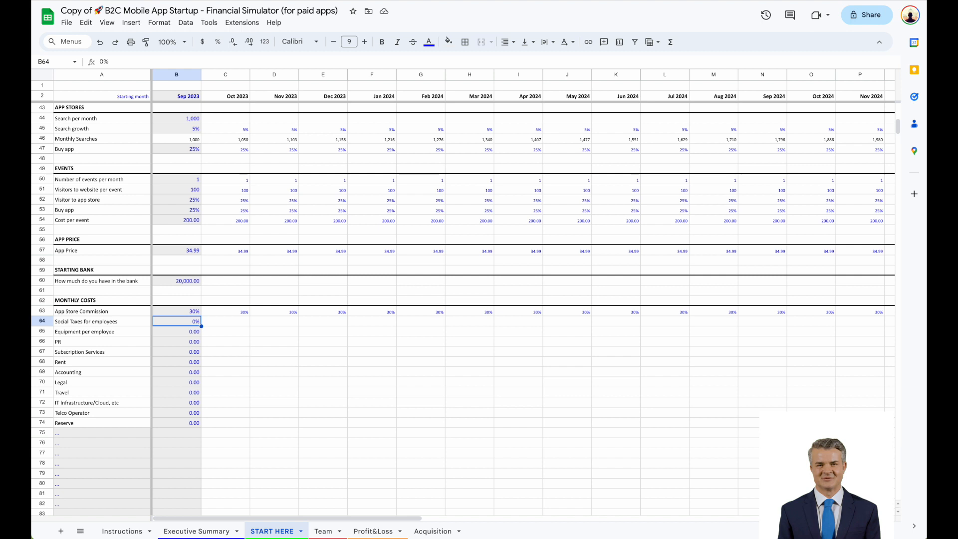
text(33)
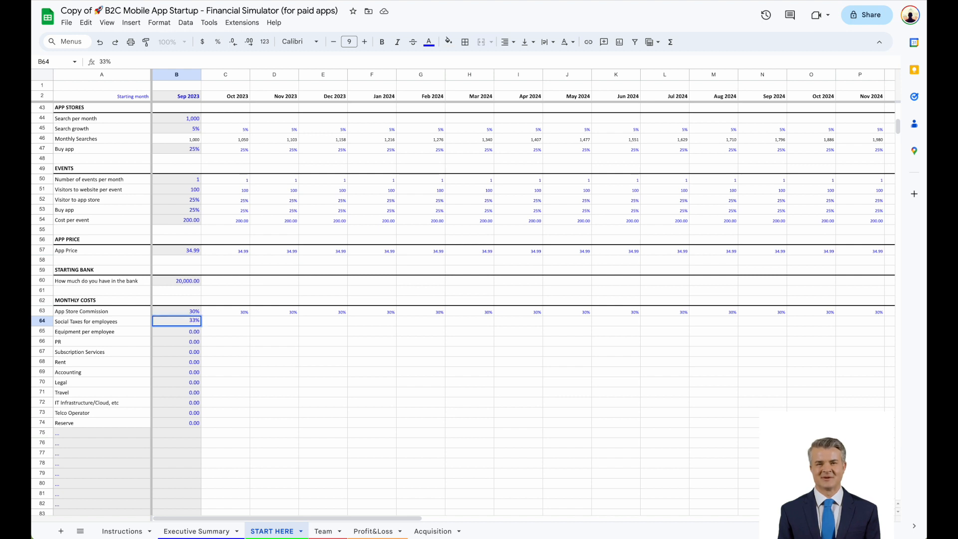
key(Return)
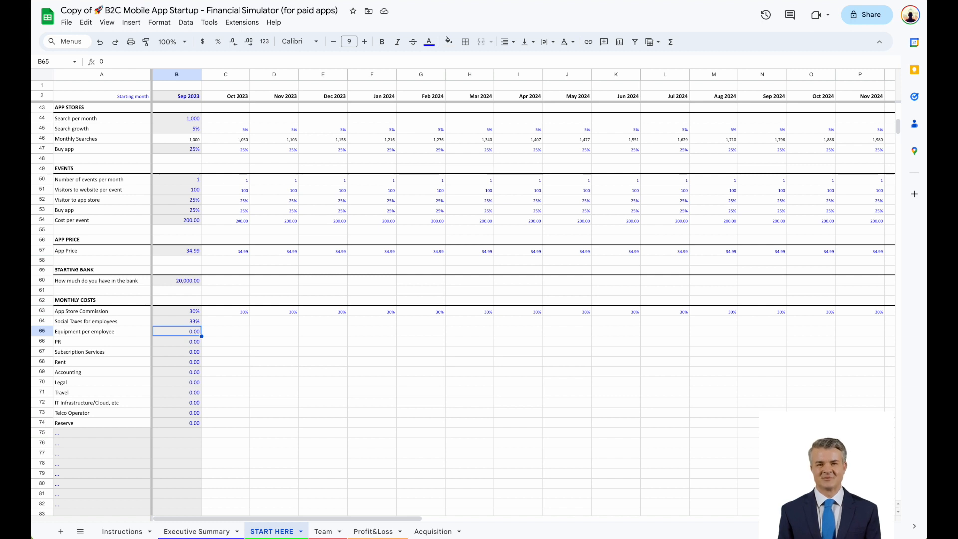
text(30)
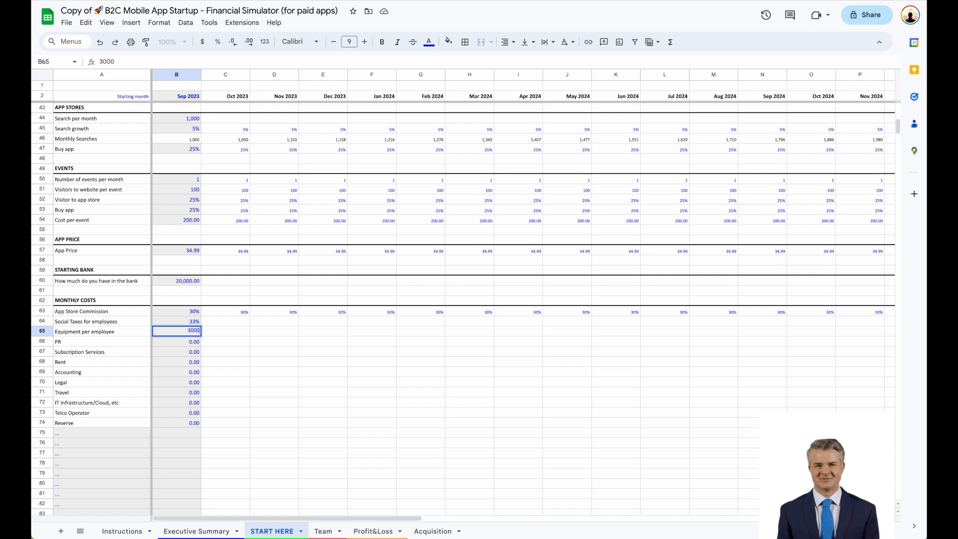
key(Return)
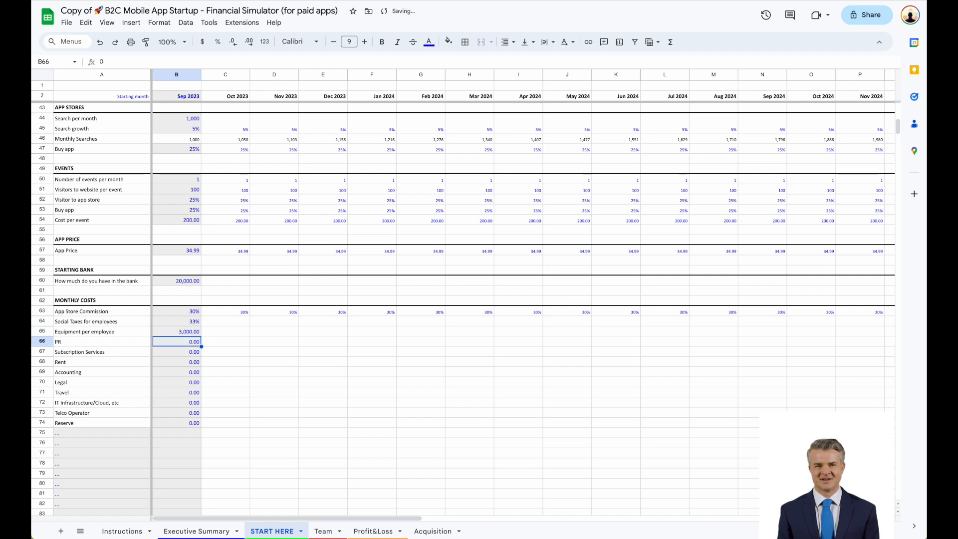
- In the monthly costs, set PR to 3,000, Subscription Services to 300 and Rent to 3,000
text(30)
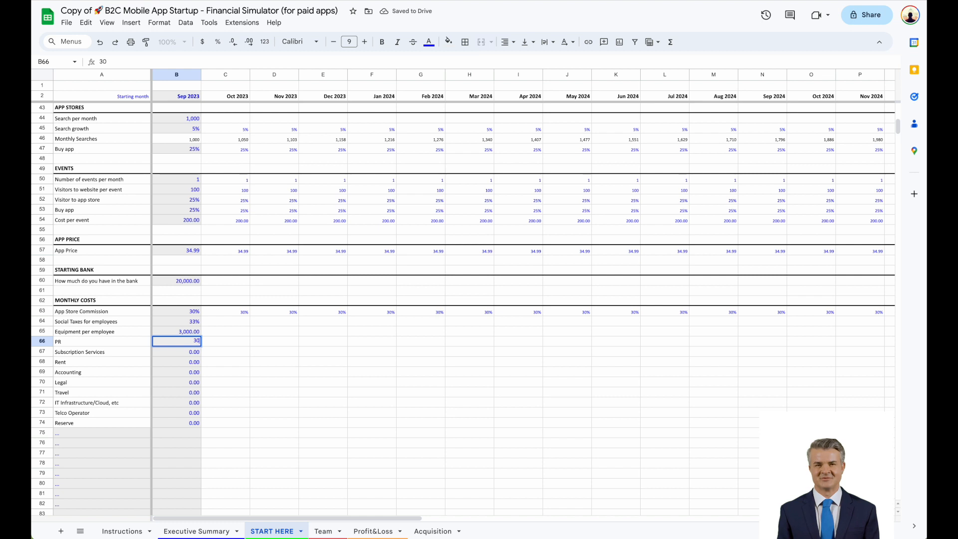
key(Return)
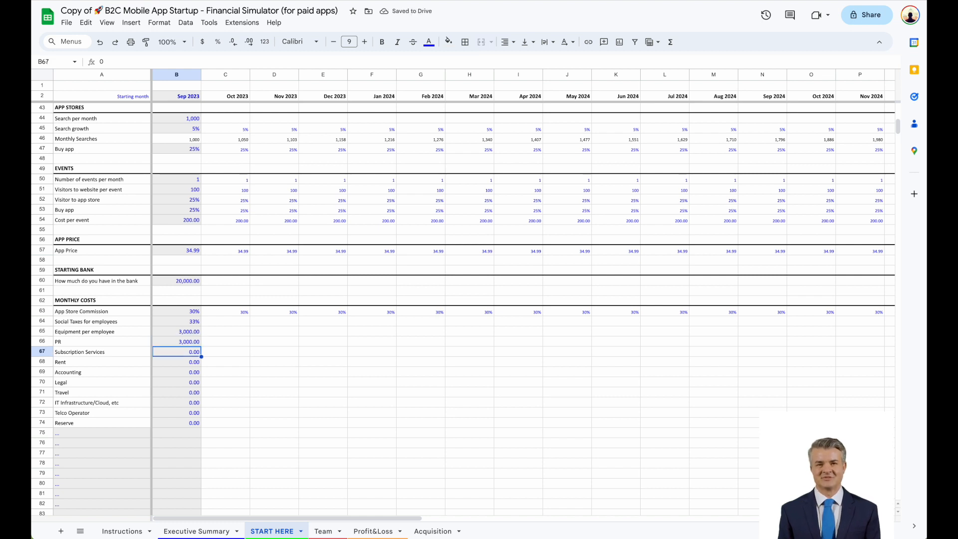
text(300)
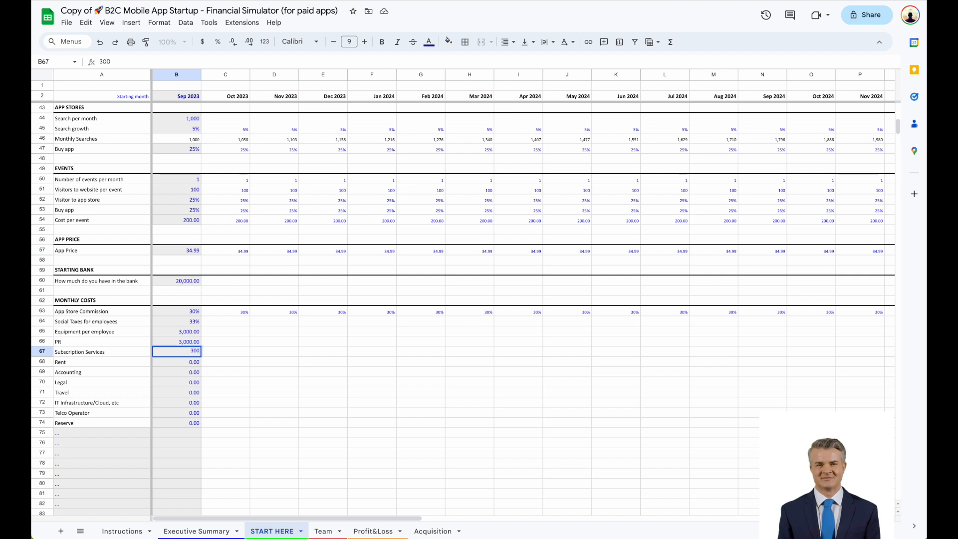
key(Return)
text(3000)
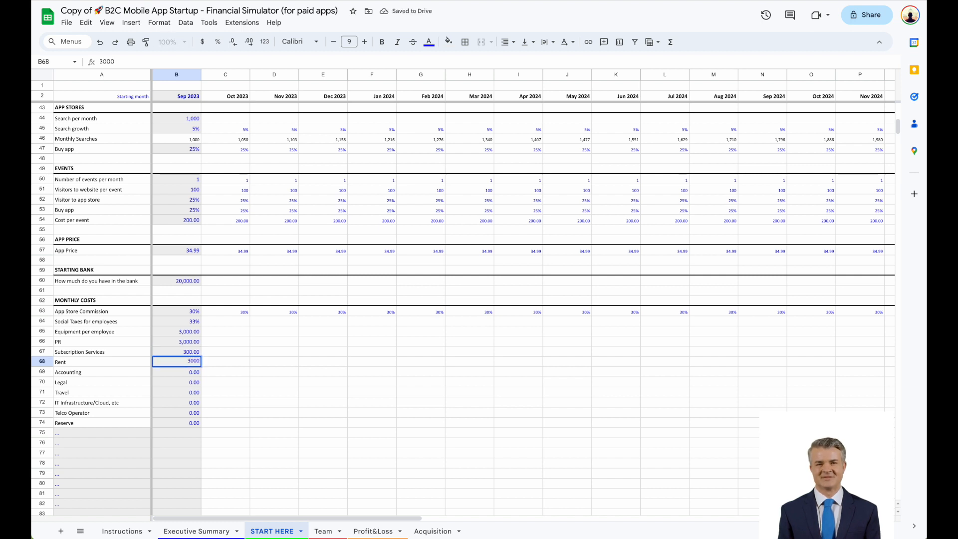
key(Return)
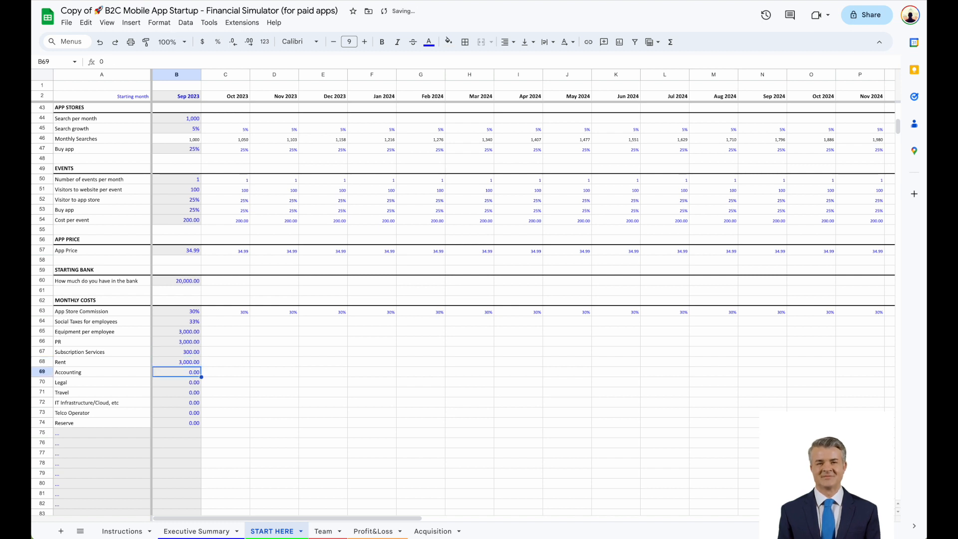
- Set the monthly Accounting cost to 300 and the Legal cost to 1,000
text(300)
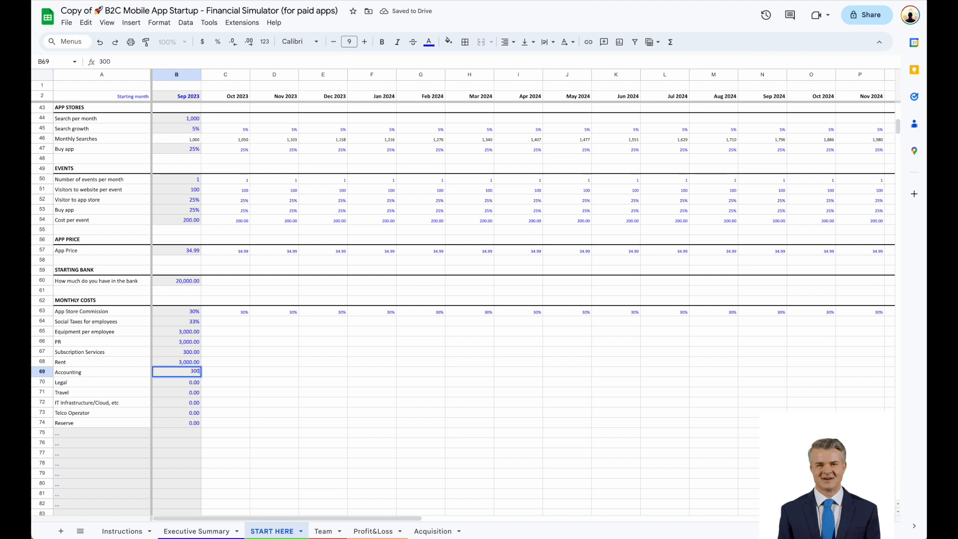
key(Return)
text(1,0)
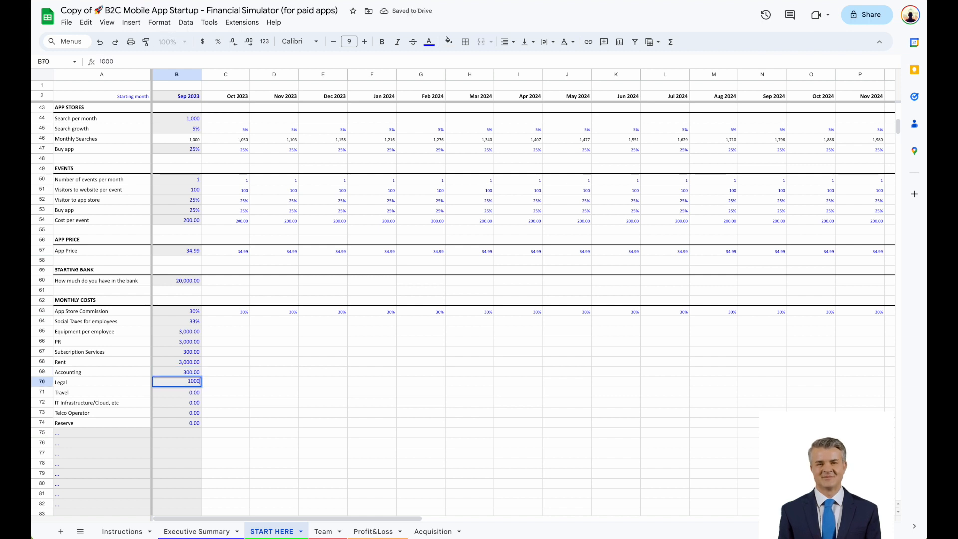
text(00)
key(Return)
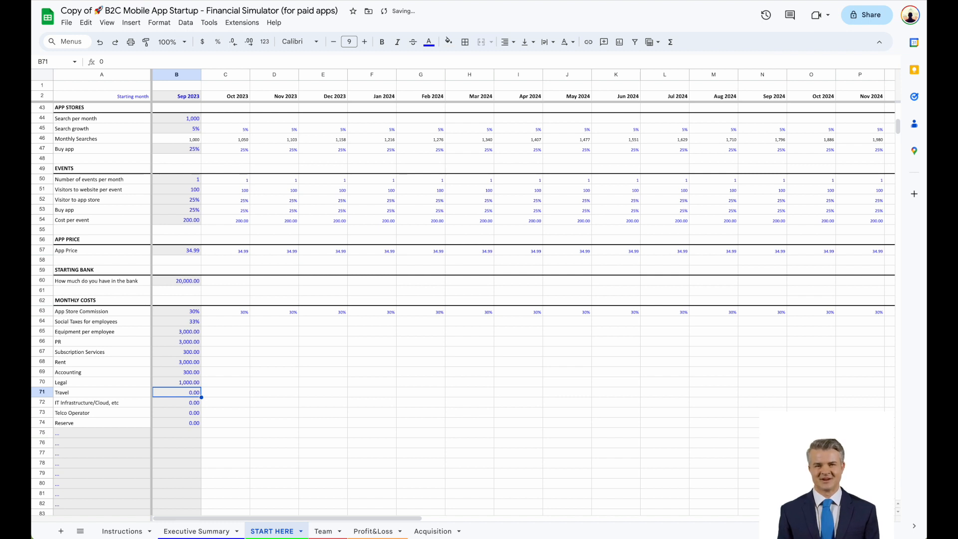
- Set the monthly Travel cost to 2,000 and the IT Infrastructure/Cloud cost to 500
text(2,0)
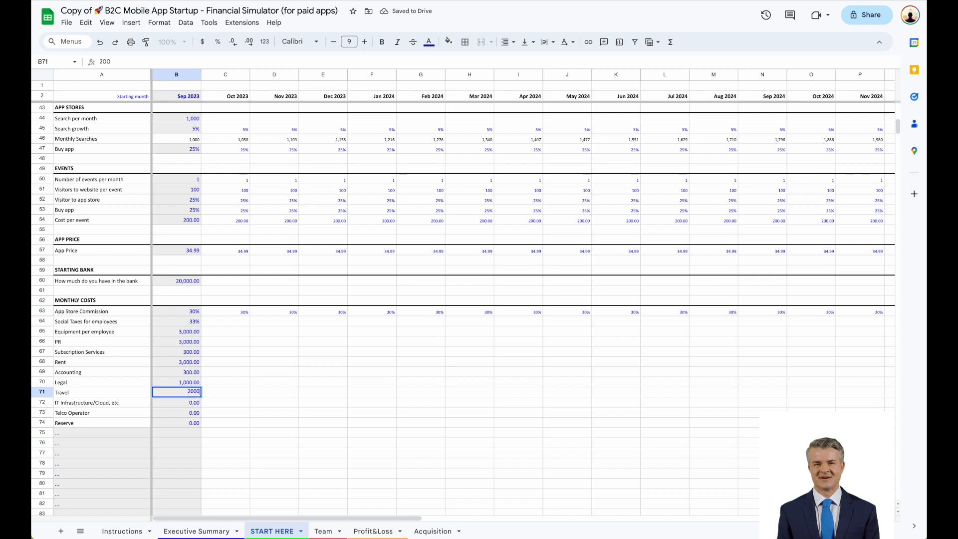
text(00)
key(Return)
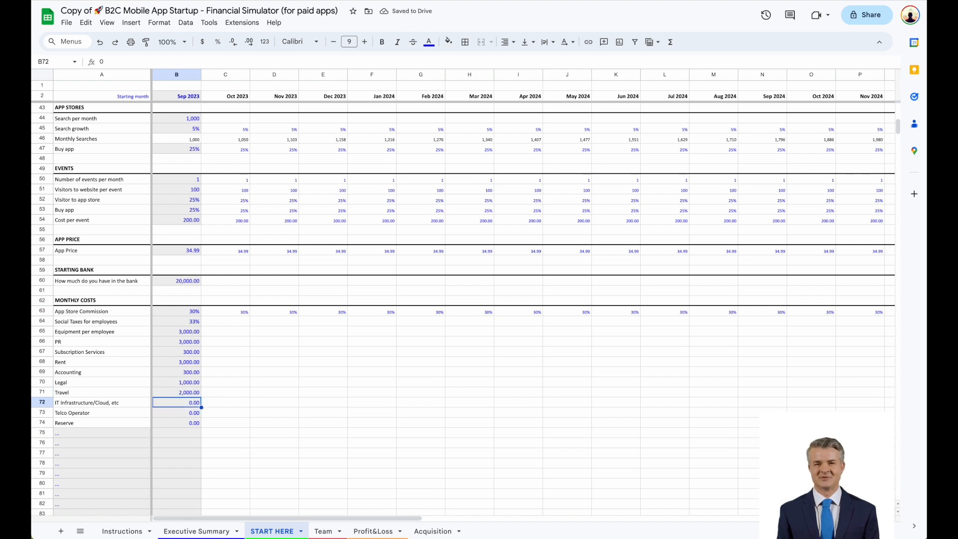
text(50)
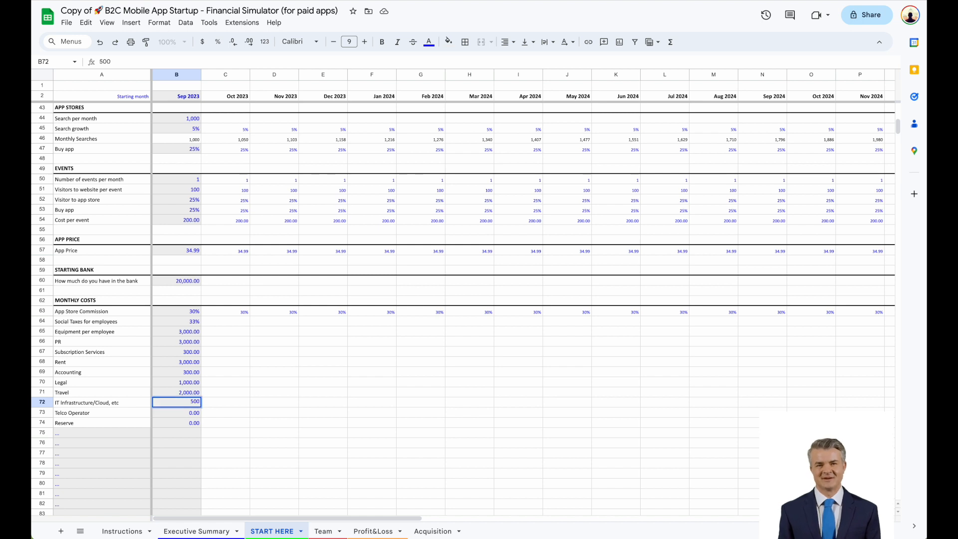
text(0)
key(Return)
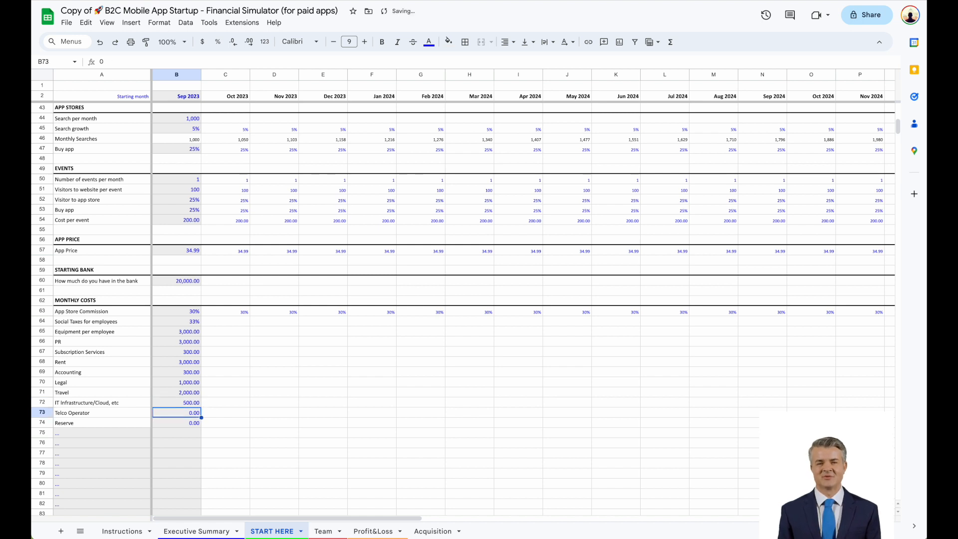
- Set the monthly Telco Operator cost to 200 and the Reserve to 2,000
text(200)
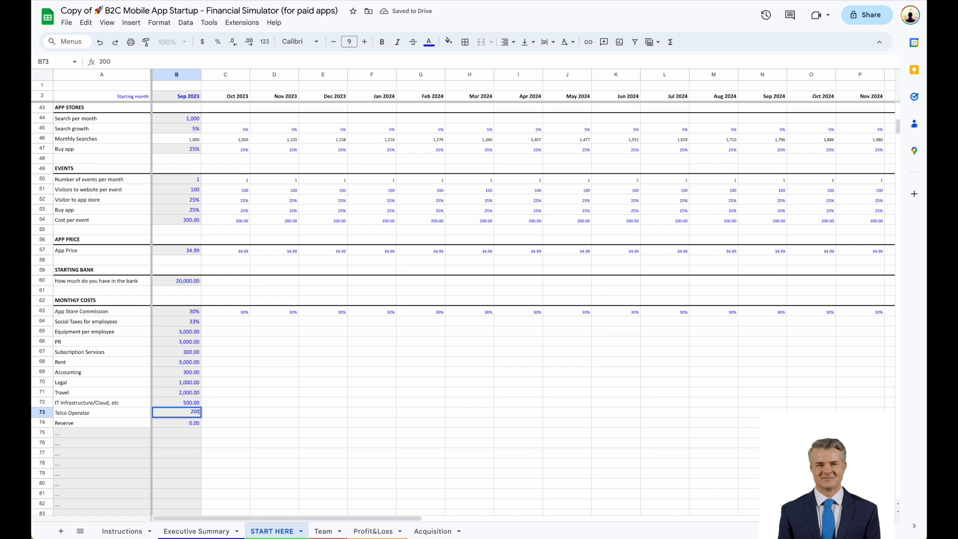
key(Return)
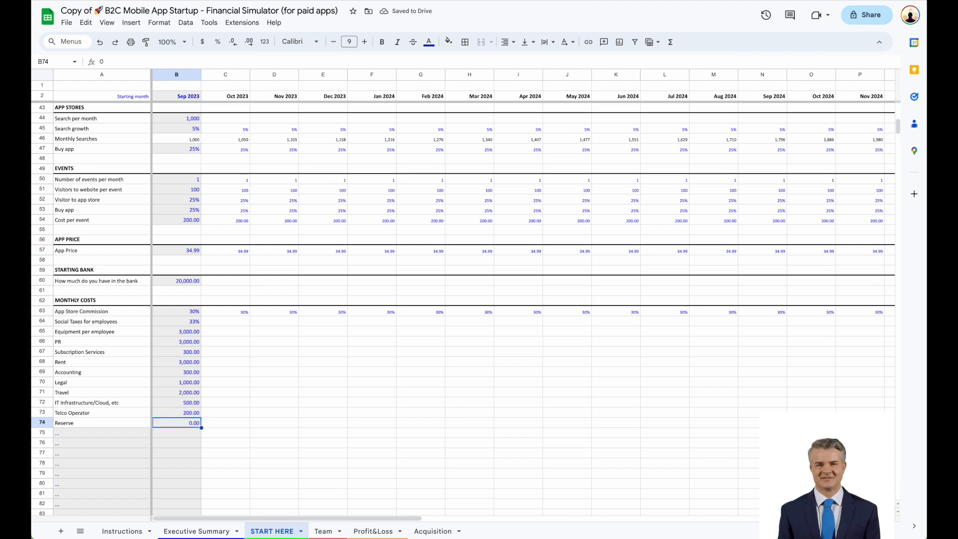
text(2)
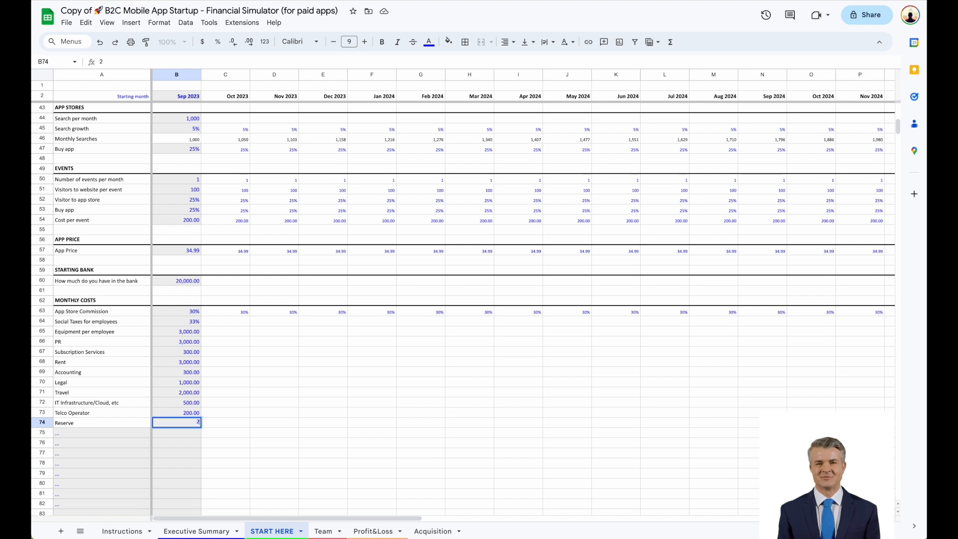
text(,000)
key(Return)
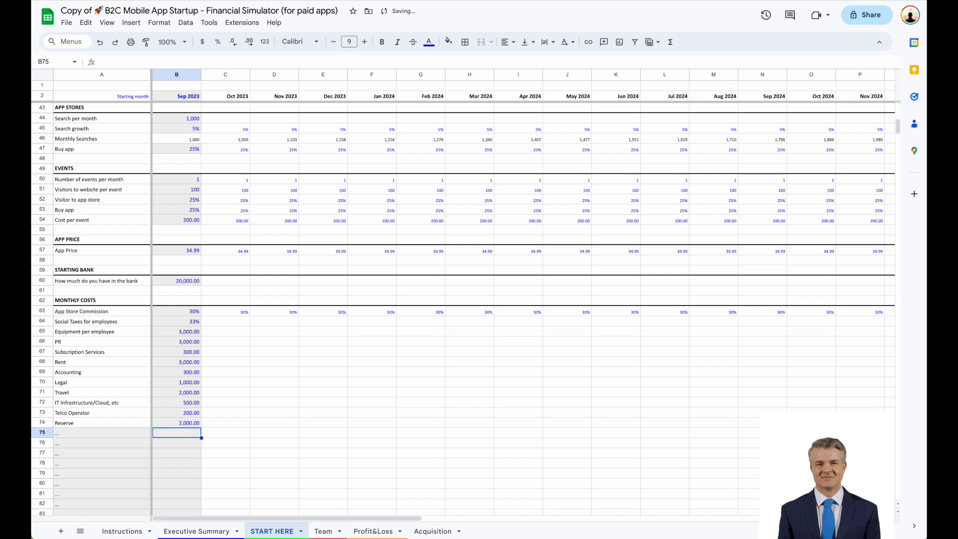
click(85, 437)
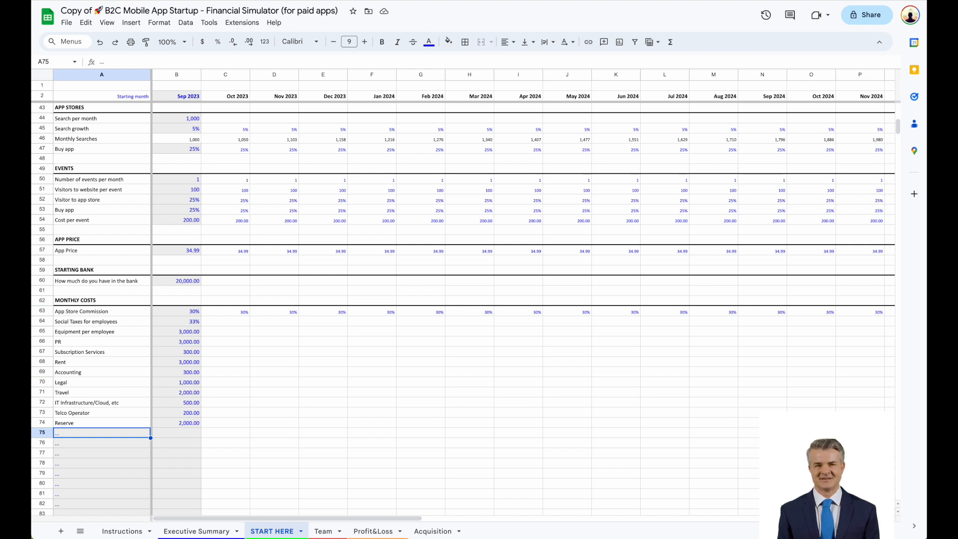
- On the Team sheet, set the CEO's monthly cost to 4,000 from Sep 2023
click(322, 531)
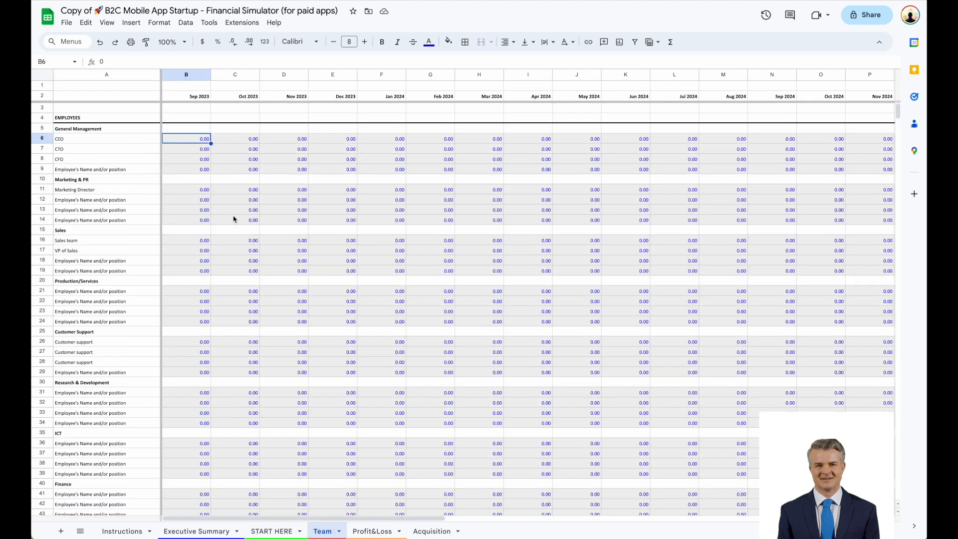
click(95, 118)
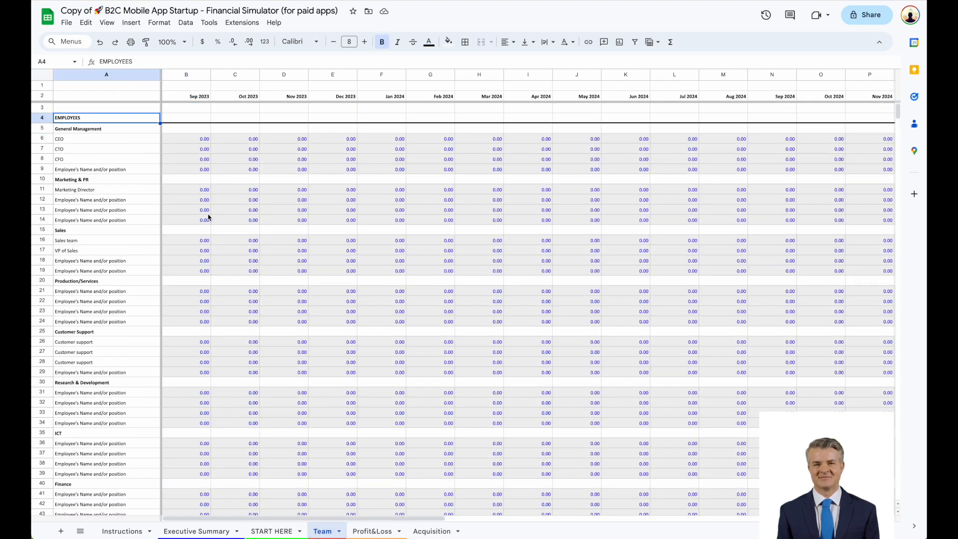
scroll(205, 215, down, 7)
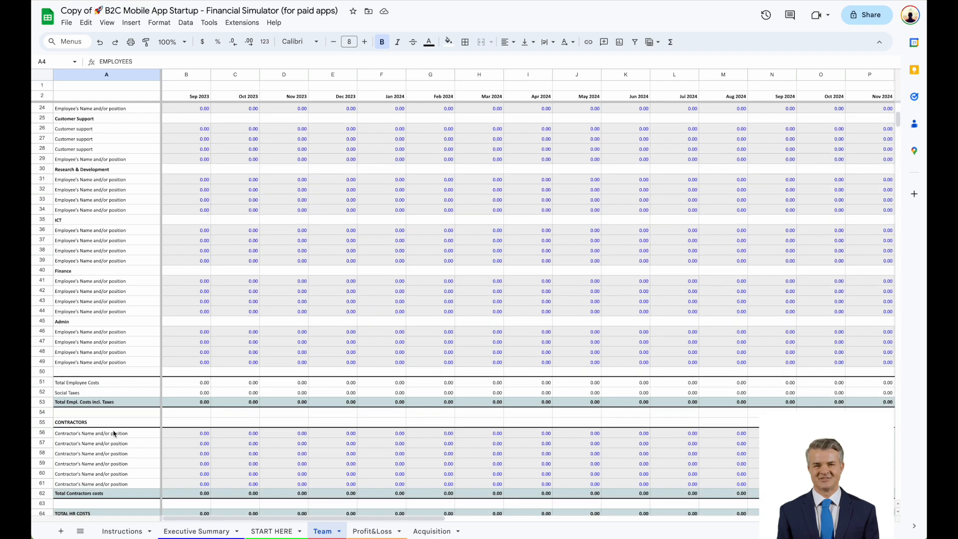
click(118, 423)
scroll(203, 362, up, 7)
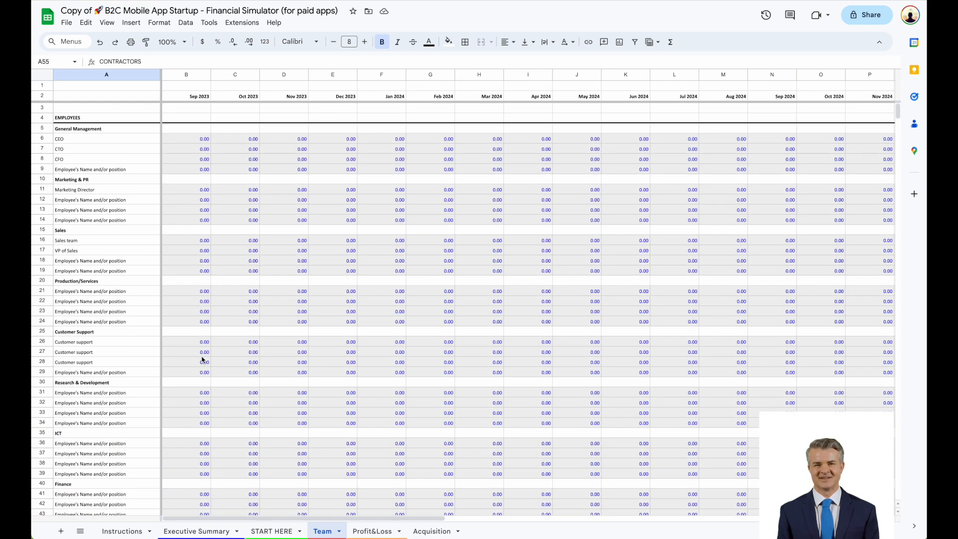
click(193, 141)
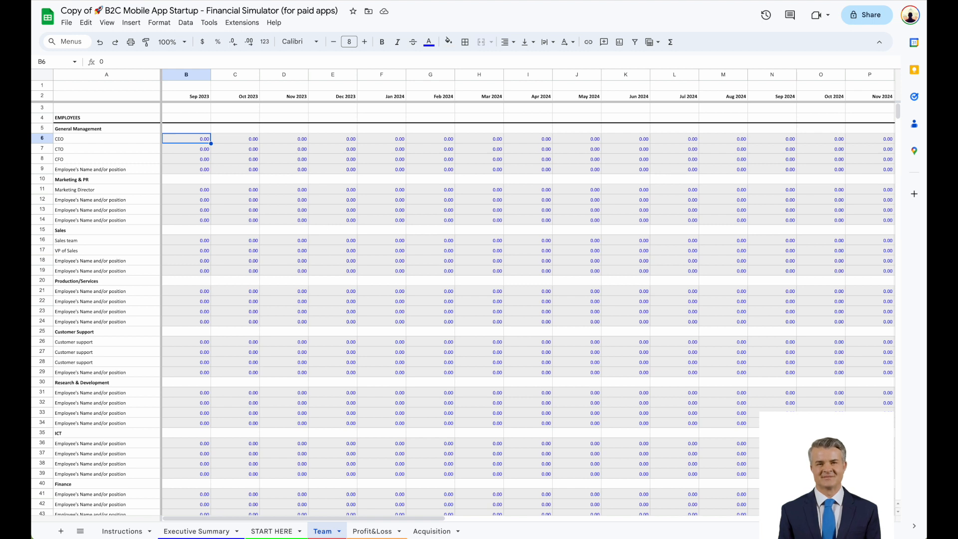
text(4000)
key(Return)
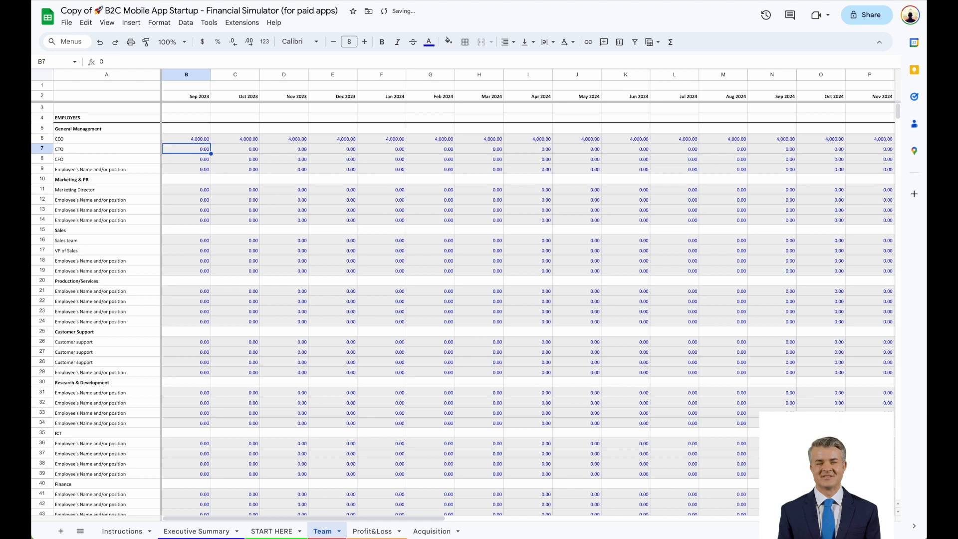
- Set the monthly costs from Sep 2023 to 3,000 for the CTO and 2,500 for the CFO
text(3000)
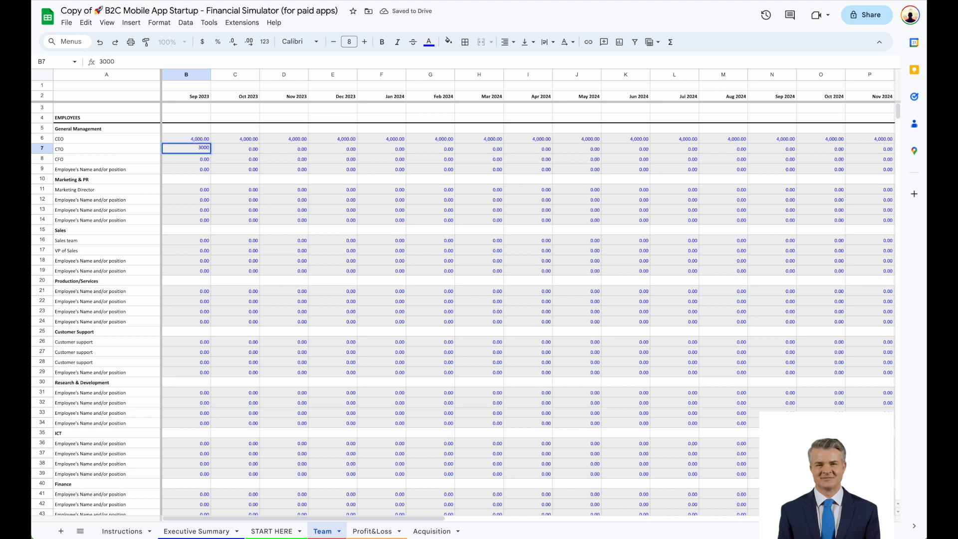
key(Return)
text(2500)
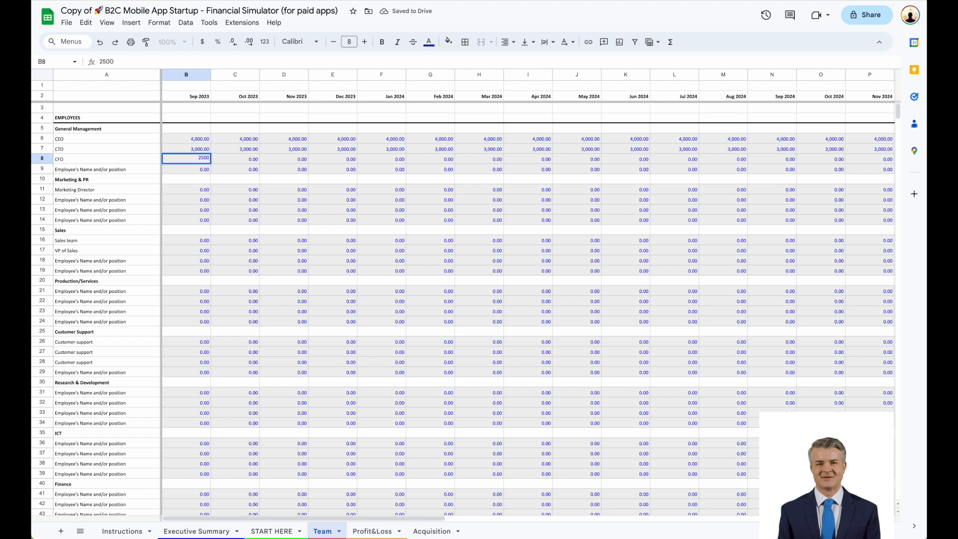
key(Return)
- Under Marketing & PR, set the Marketing Director's monthly cost to 3,000 from Sep 2023
key(Down)
key(Down)
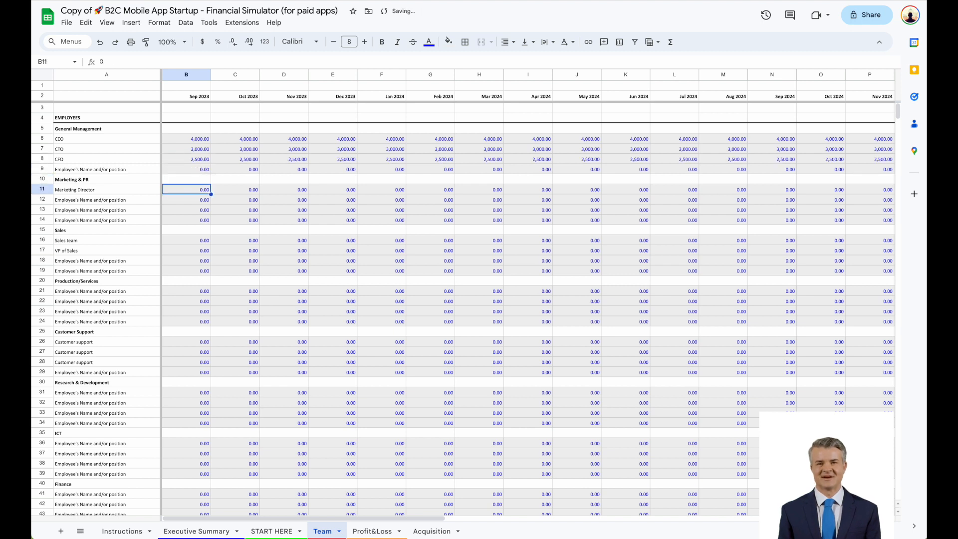
text(3000)
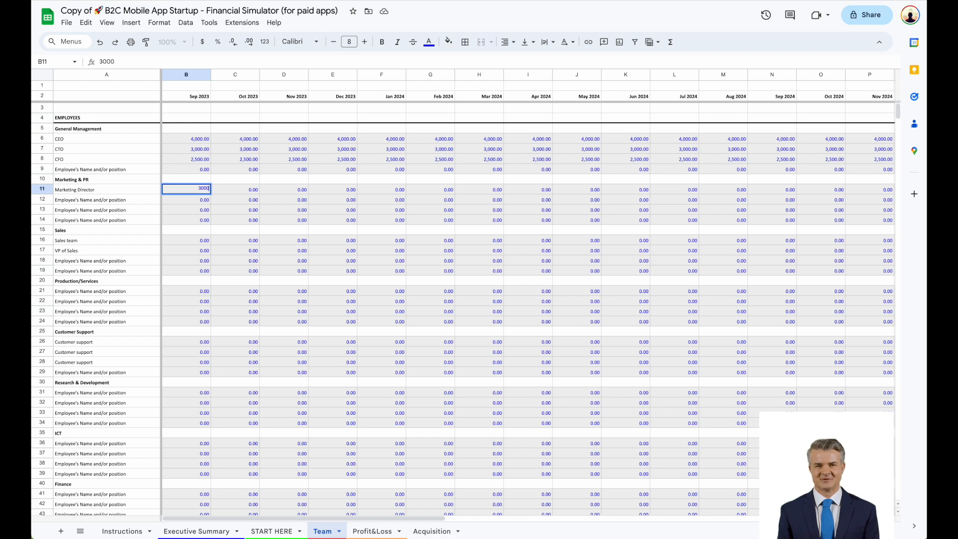
key(Return)
- Under Sales, set the Sales team's monthly cost to 2,500 starting in Apr 2024
key(Down)
key(Down)
key(Down)
key(Down)
key(Right)
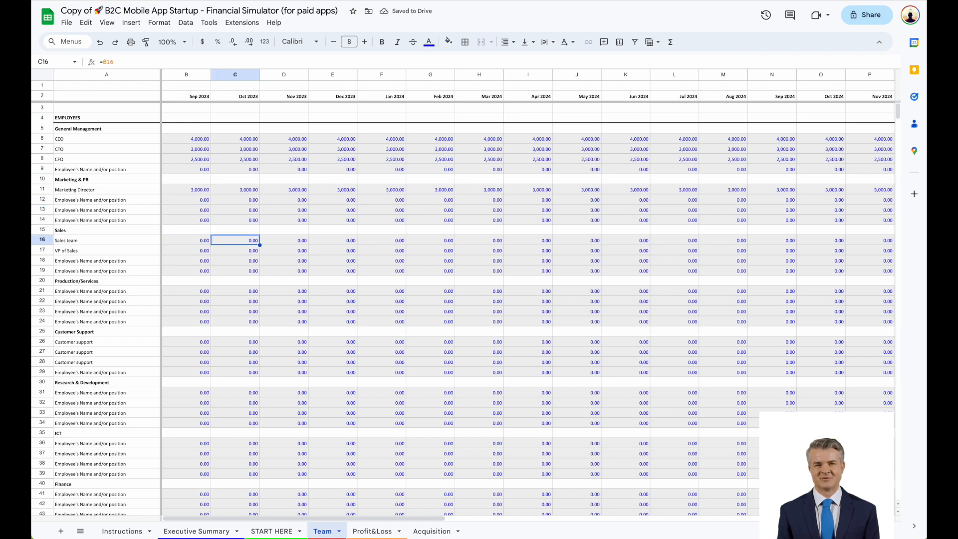
key(Right)
key(Right)
key(Right)
key(Right)
key(Right)
key(Right)
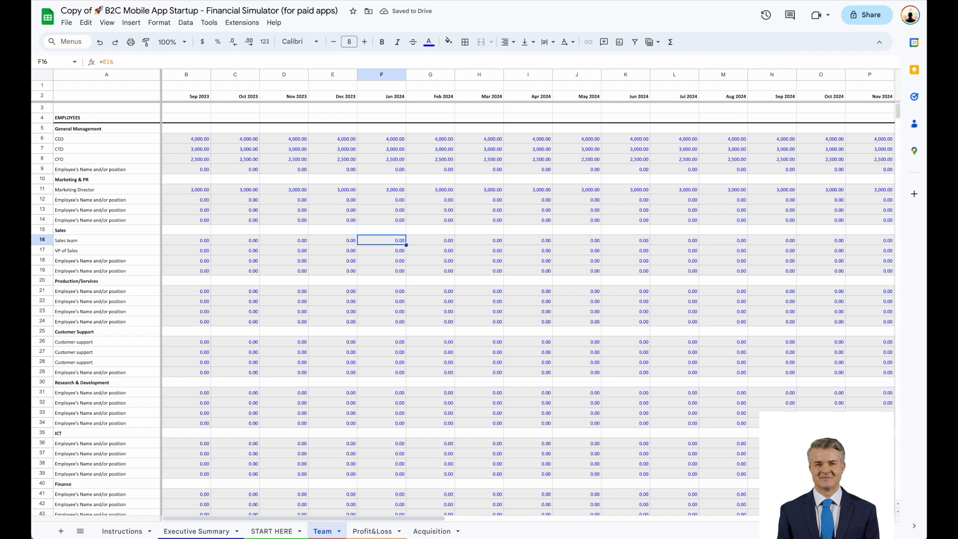
text(25)
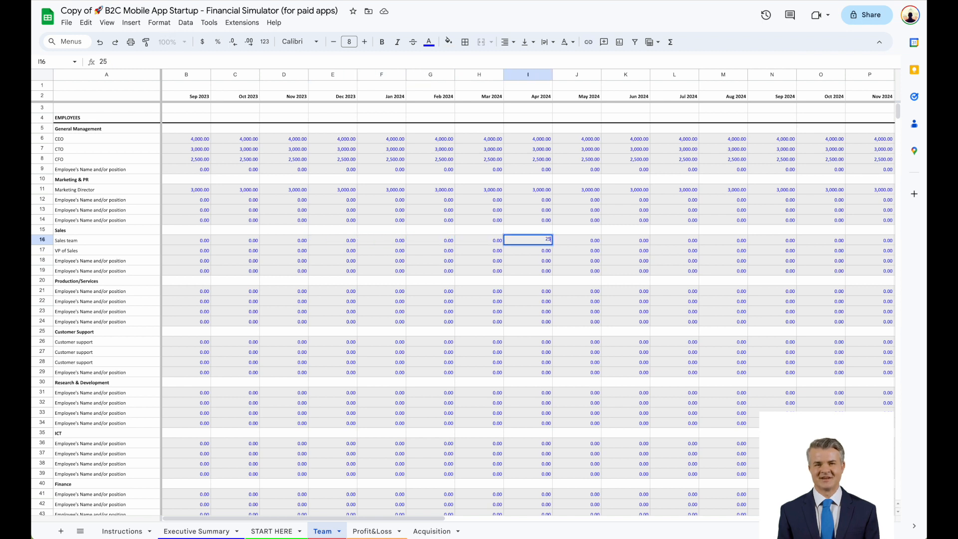
key(Return)
- Set the monthly cost of the first Customer support employee to 1,500 starting in Apr 2024
key(Left)
key(Left)
key(Left)
key(Left)
key(Left)
key(Left)
key(Left)
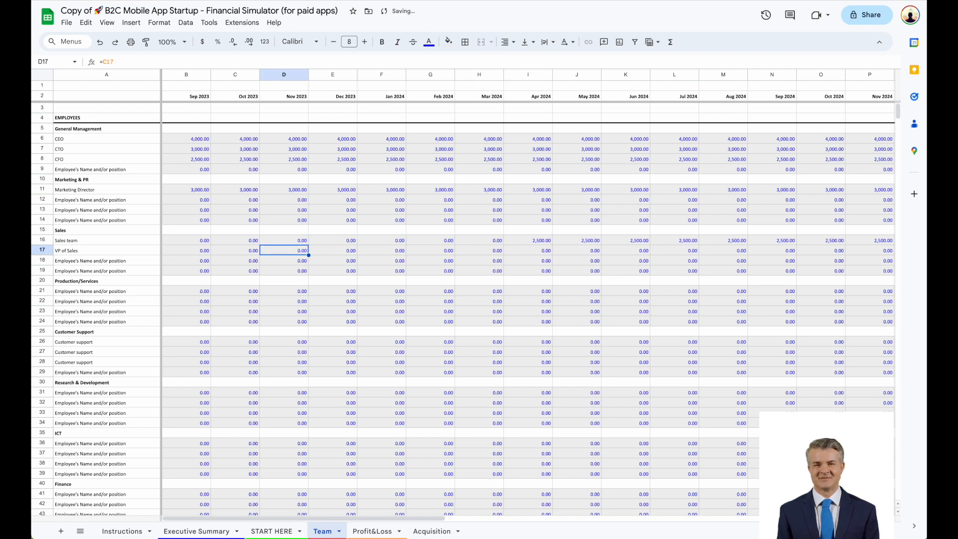
key(Down)
key(Down)
key(Down)
key(Down)
key(Down)
key(Down)
key(Down)
key(Down)
key(Down)
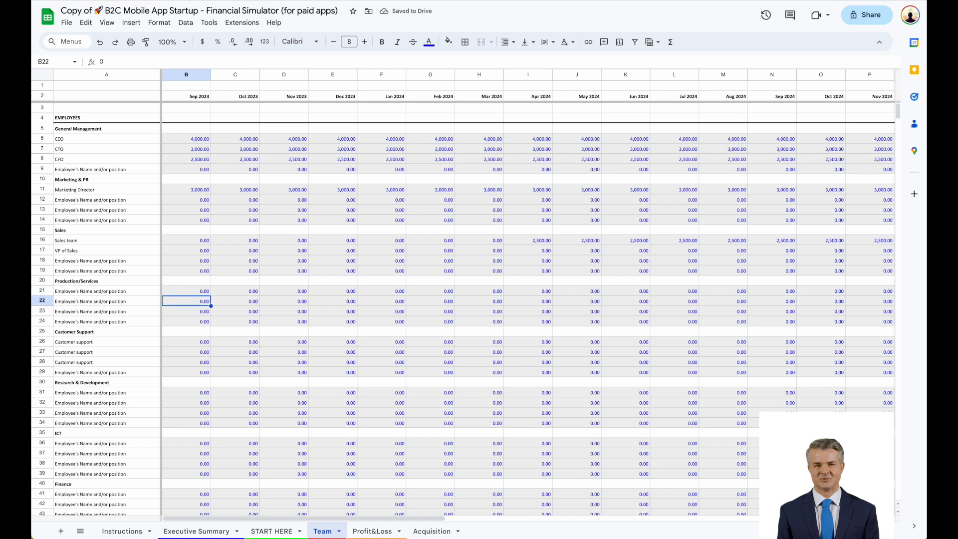
key(Right)
key(Right)
key(Right)
key(Right)
key(Right)
key(Right)
key(Right)
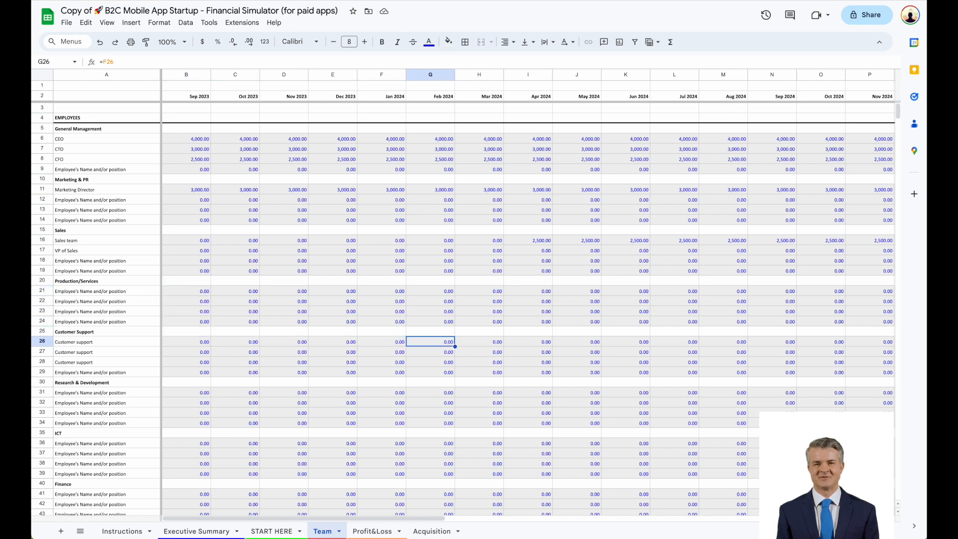
text(1500)
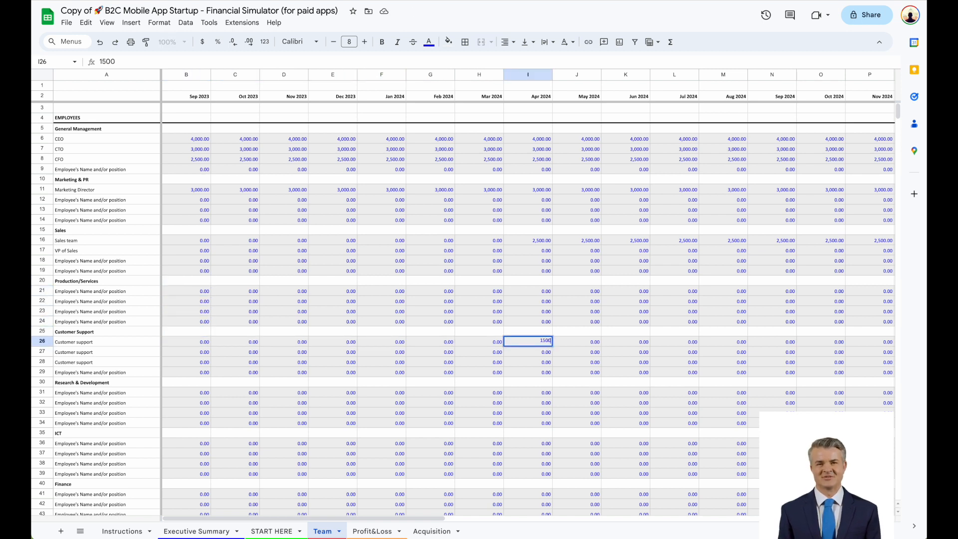
key(Right)
key(Right)
key(Right)
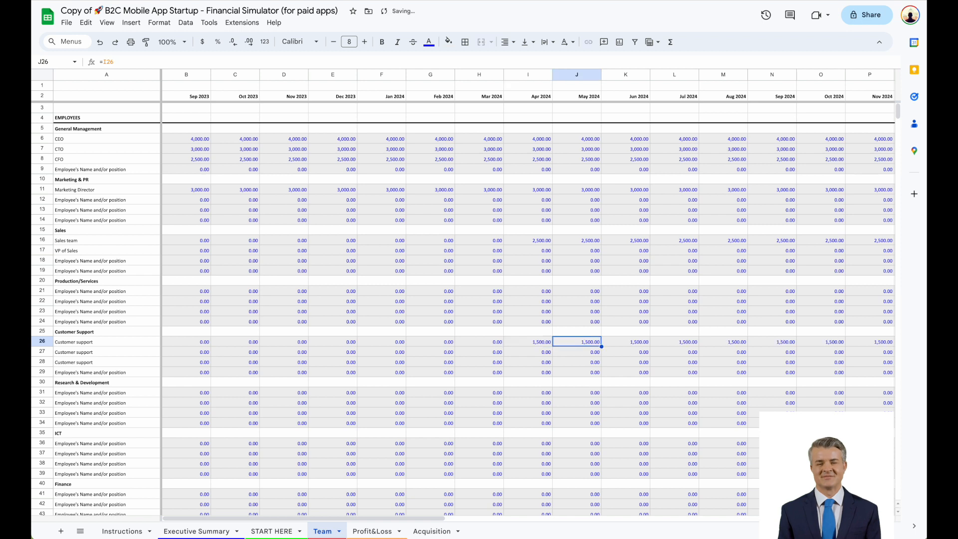
- Set the monthly cost of the second and third Customer support employees to 1,500 starting in Jul 2024
key(Down)
text(1500)
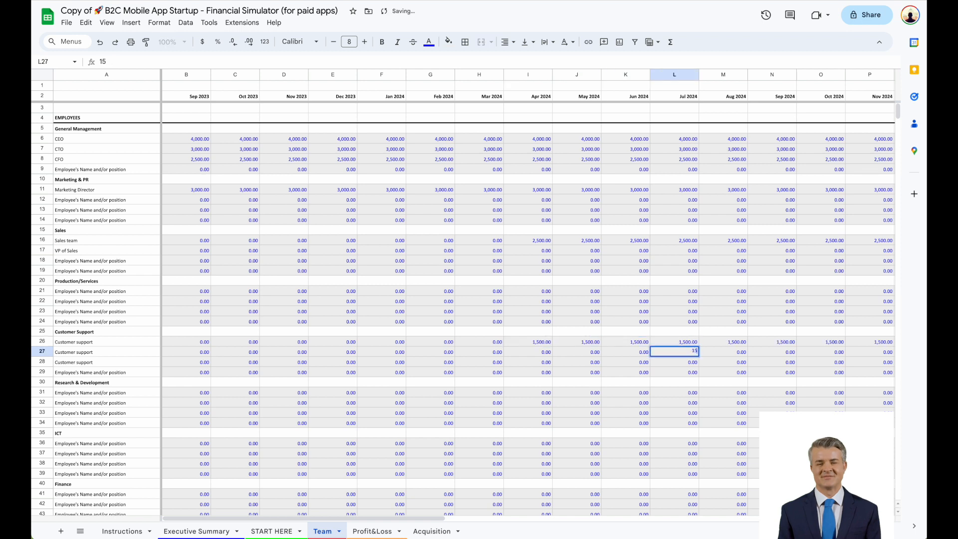
key(Return)
text(1500)
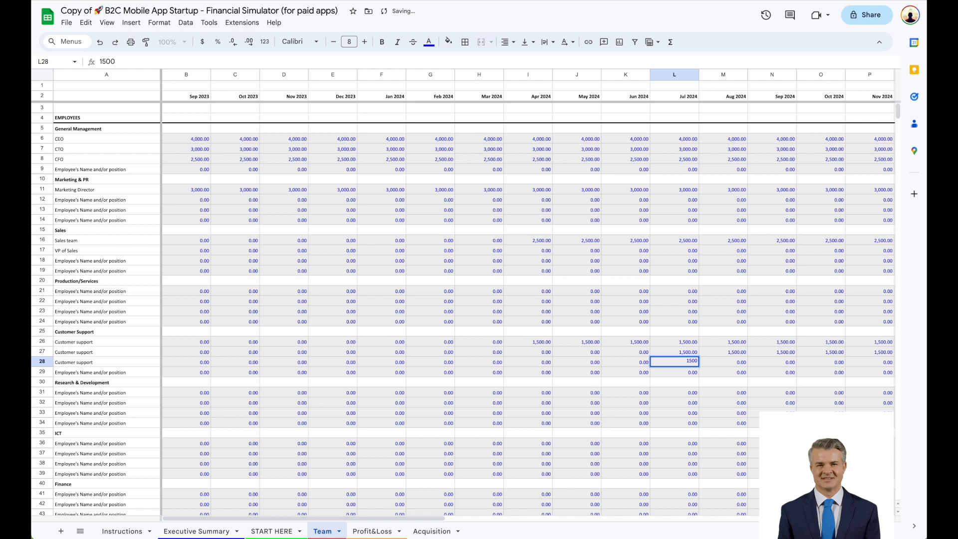
key(Return)
- Name the first two positions under ICT "Backend Developer" and "Frontend Developer"
key(Left)
key(Left)
key(Left)
key(Left)
key(Left)
key(Left)
key(Left)
key(Left)
key(Left)
key(Left)
key(Down)
key(Down)
key(Down)
key(Down)
key(Down)
key(Down)
key(Down)
key(Down)
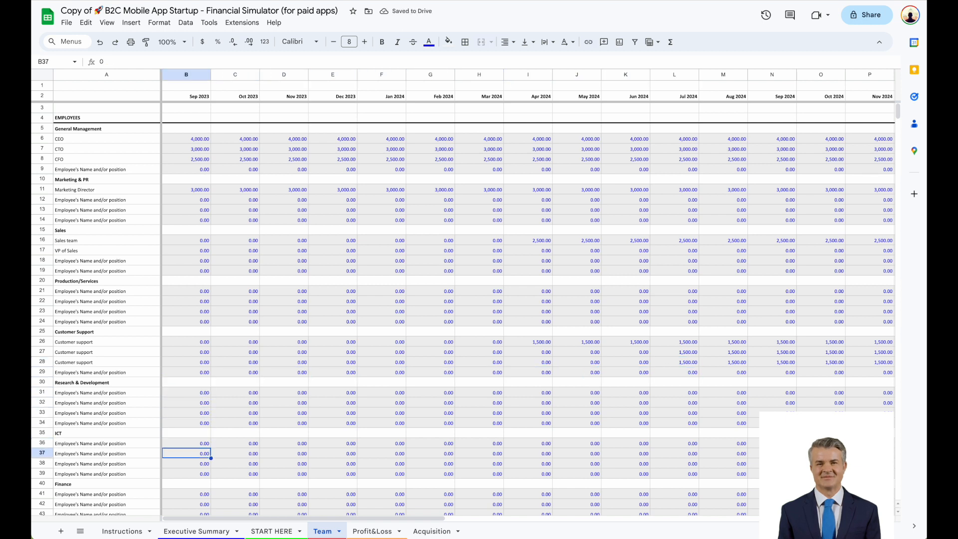
key(Down)
key(Up)
key(Up)
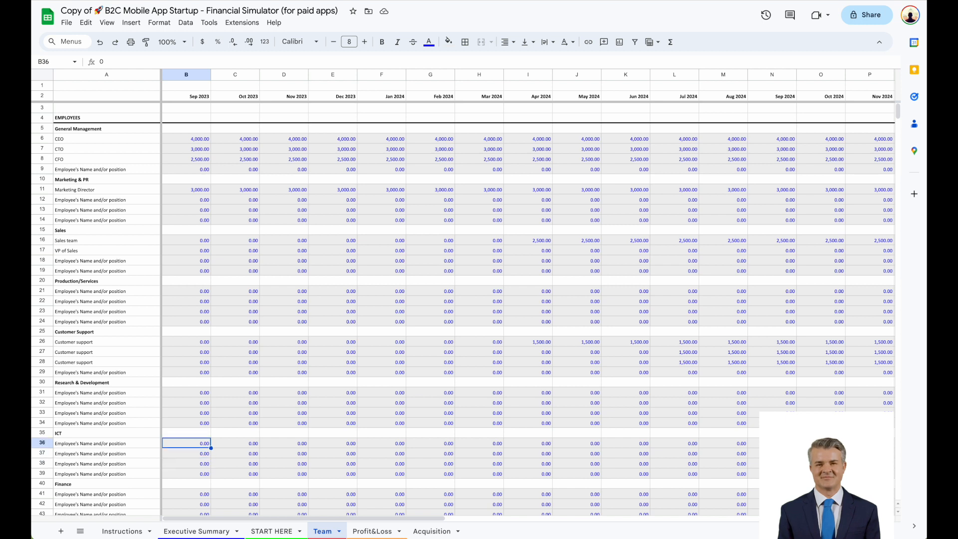
key(Left)
text(Backend Develope)
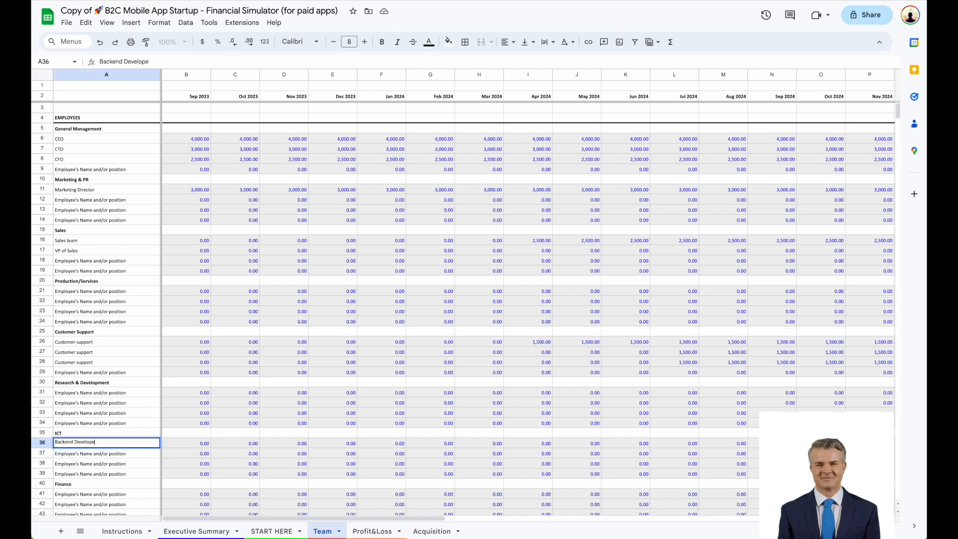
text(r)
key(Return)
text(Fron)
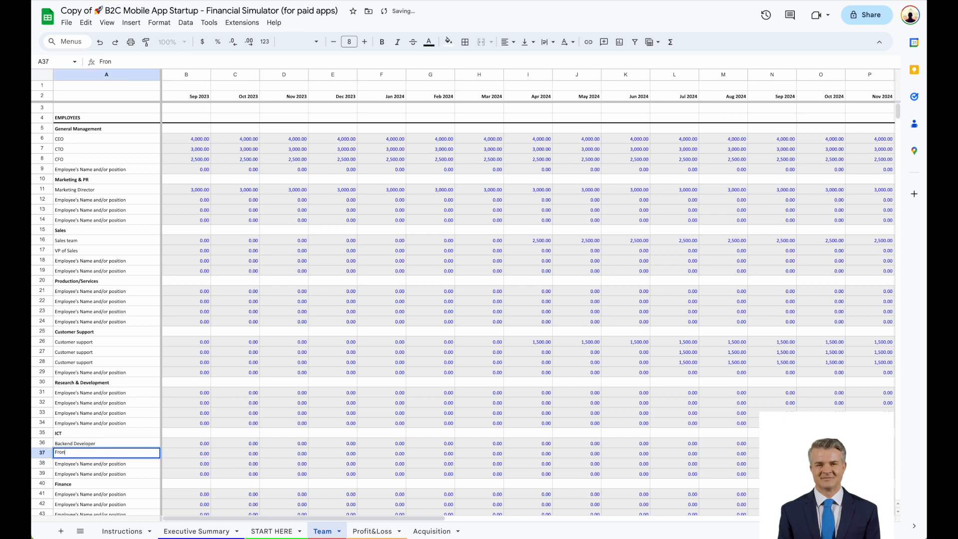
text(tend Developer)
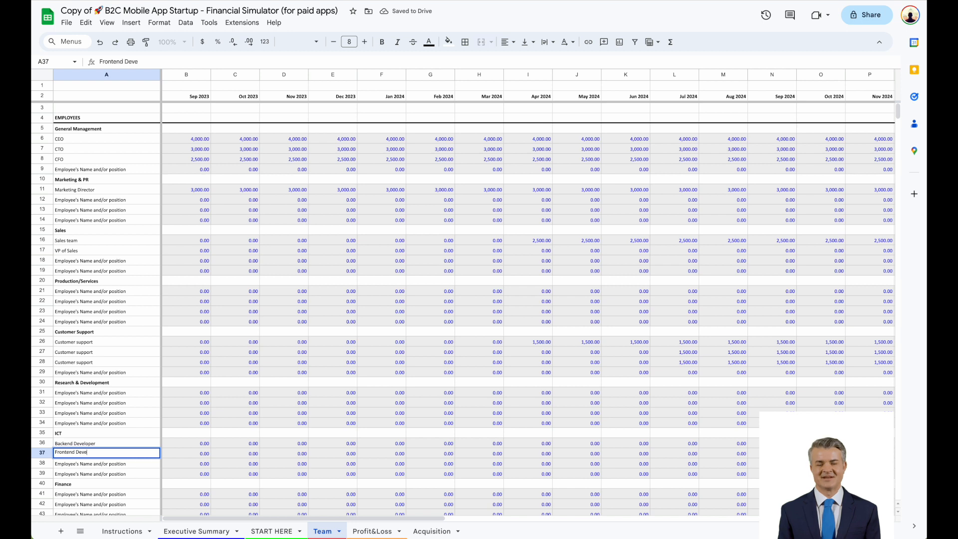
key(Return)
- Set the monthly costs of the Backend Developer and Frontend Developer to 3,000 each from Sep 2023
key(Up)
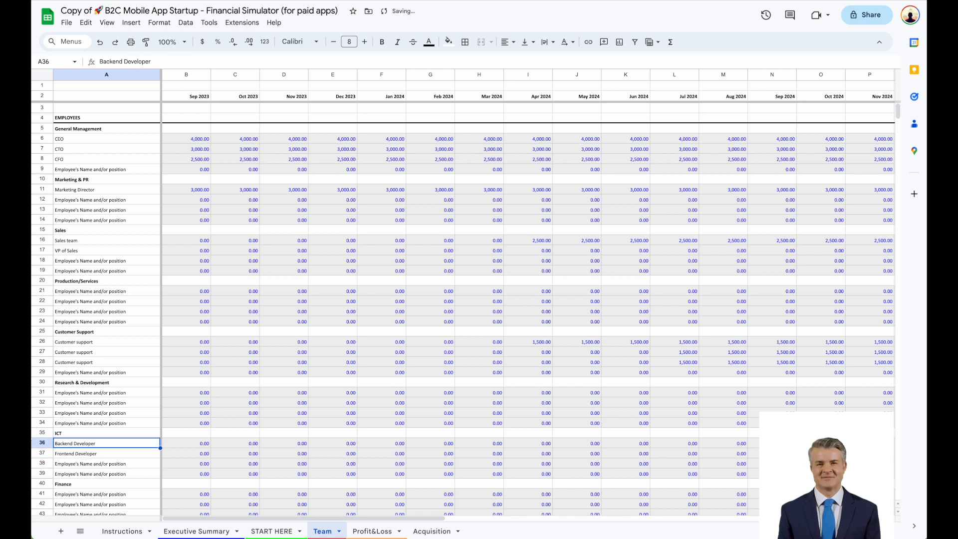
key(Right)
text(3000)
key(Return)
text(3000)
key(Return)
- Name the first position under Admin "Office Admin"
scroll(298, 215, down, 5)
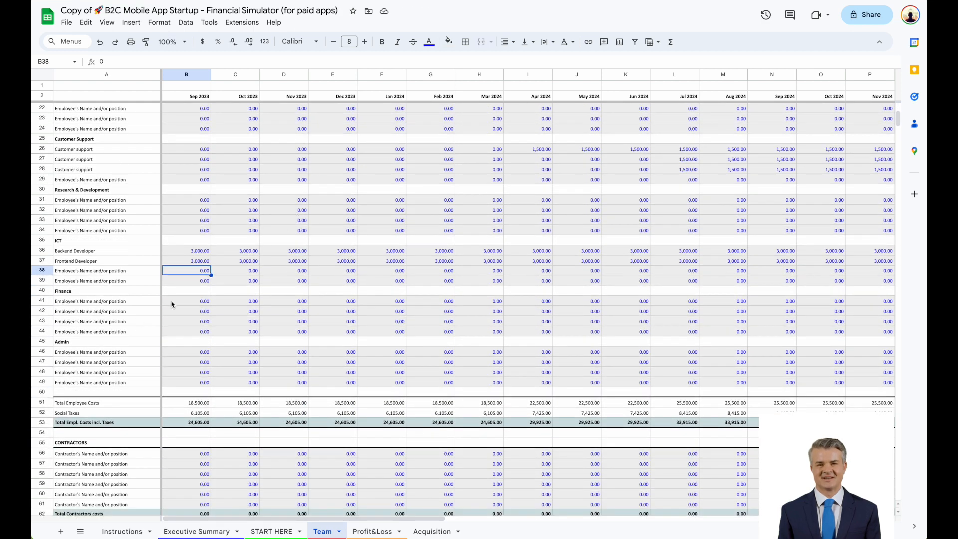
click(109, 304)
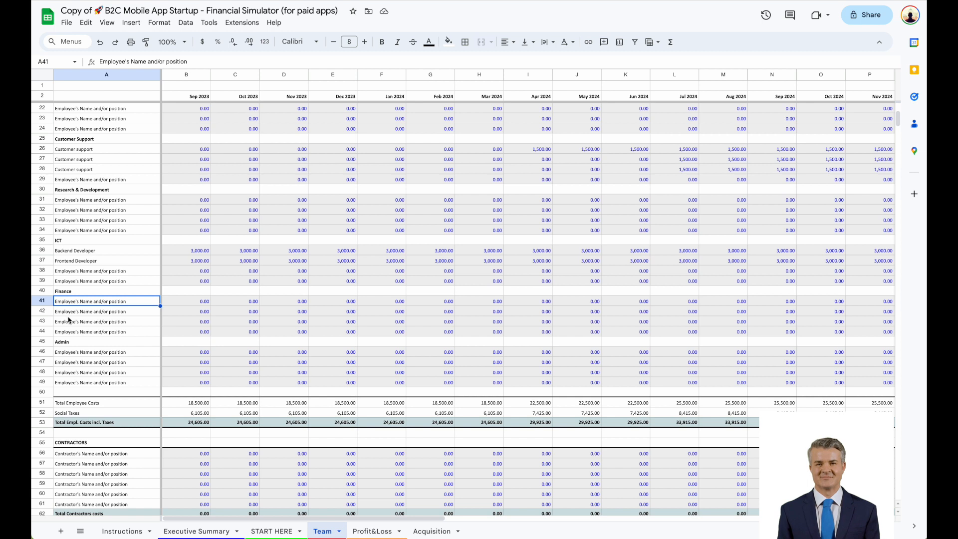
click(114, 352)
text(Office Admin)
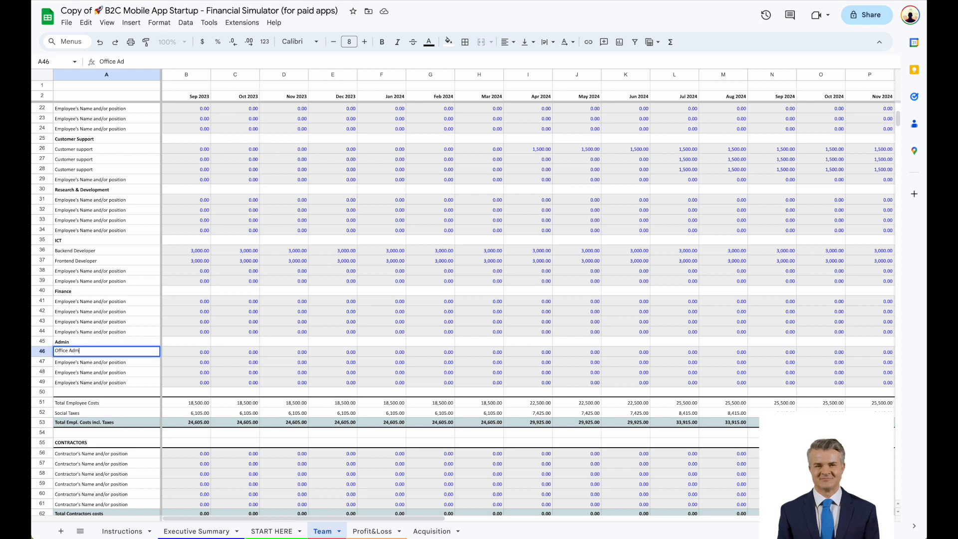
key(Return)
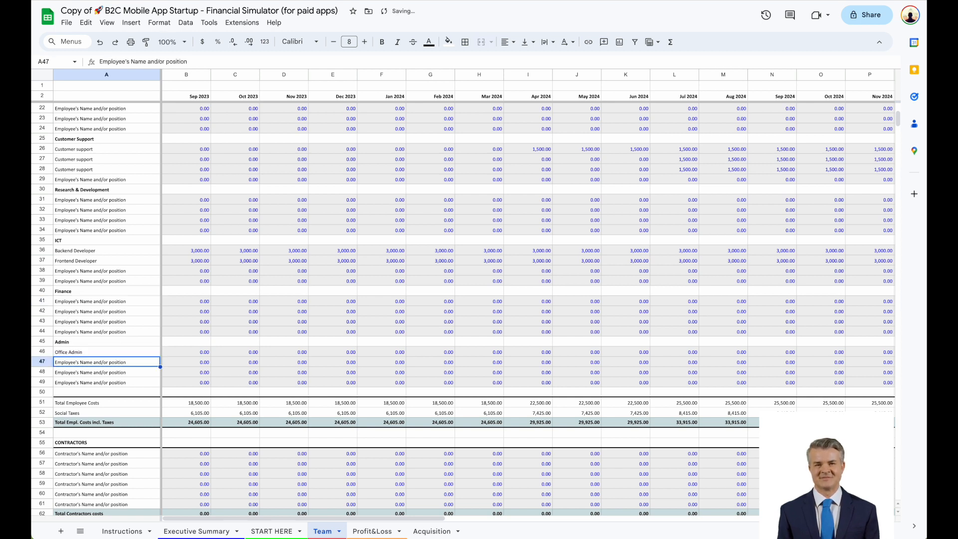
- Set the Office Admin's monthly cost to 1,500 starting in Apr 2024
key(Up)
key(Right)
key(Right)
key(Right)
key(Right)
key(Right)
key(Right)
key(Right)
key(Right)
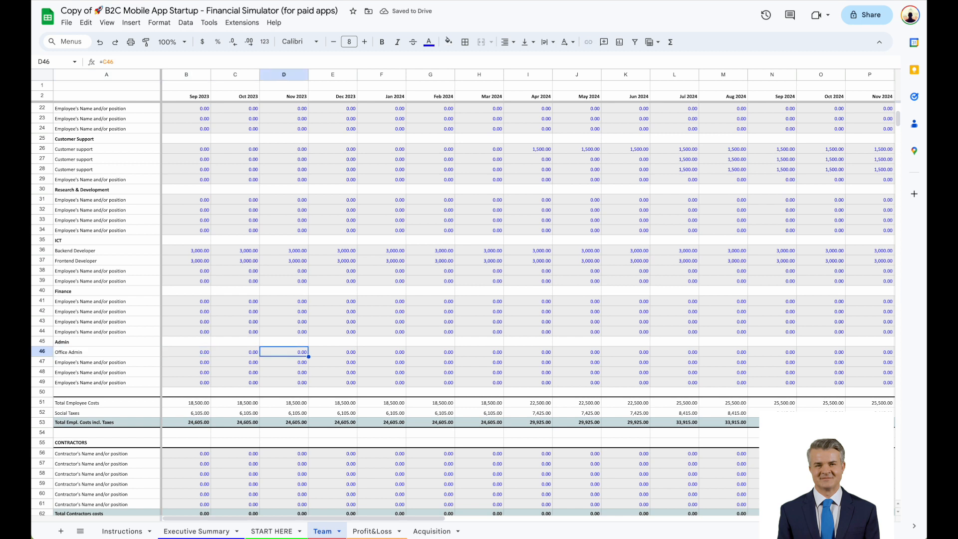
text(1500)
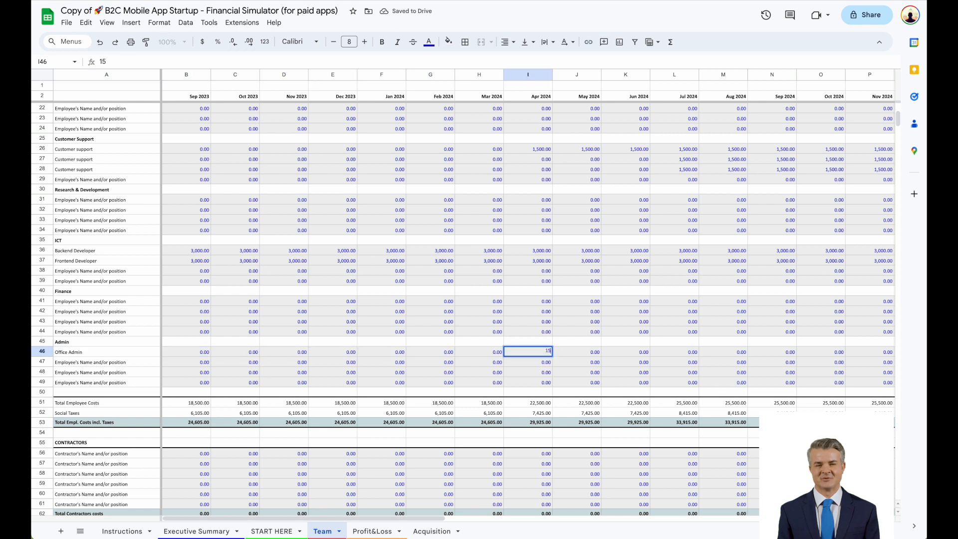
key(Return)
- Examine the Total Employee Costs, Social Taxes and Total Empl. Costs incl. Taxes rows for the first months
key(Left)
key(Left)
key(Left)
key(Left)
key(Left)
key(Left)
key(Left)
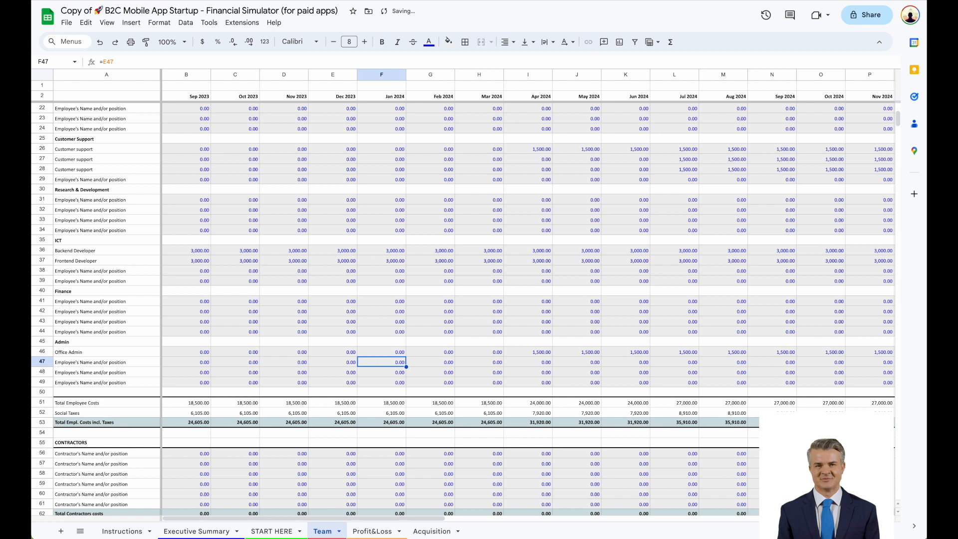
key(Down)
key(Down)
key(Down)
key(Down)
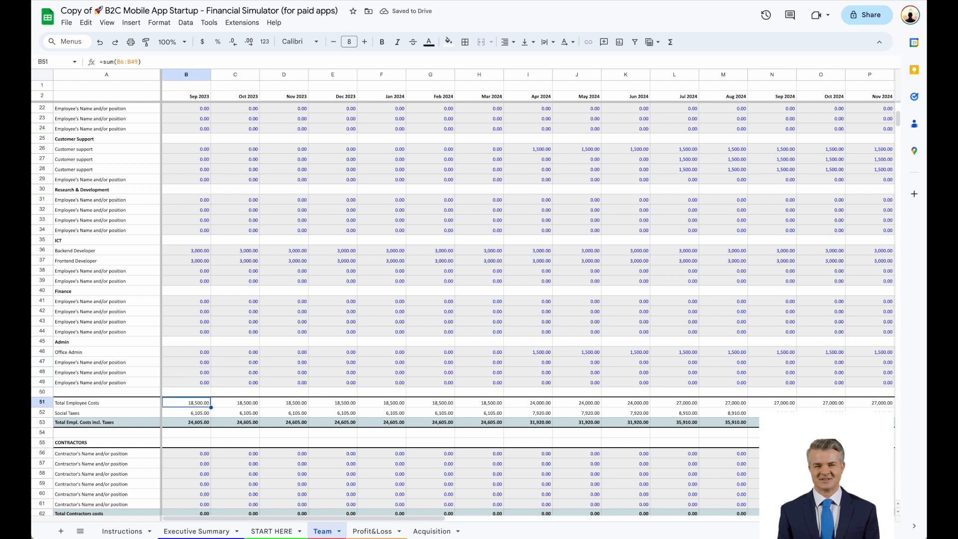
key(Right)
key(Right)
key(Left)
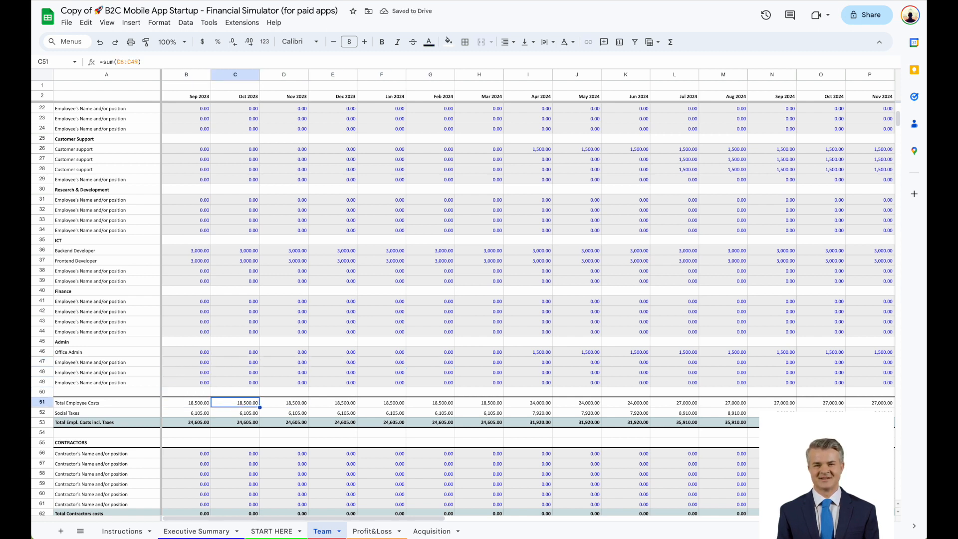
key(Down)
key(Left)
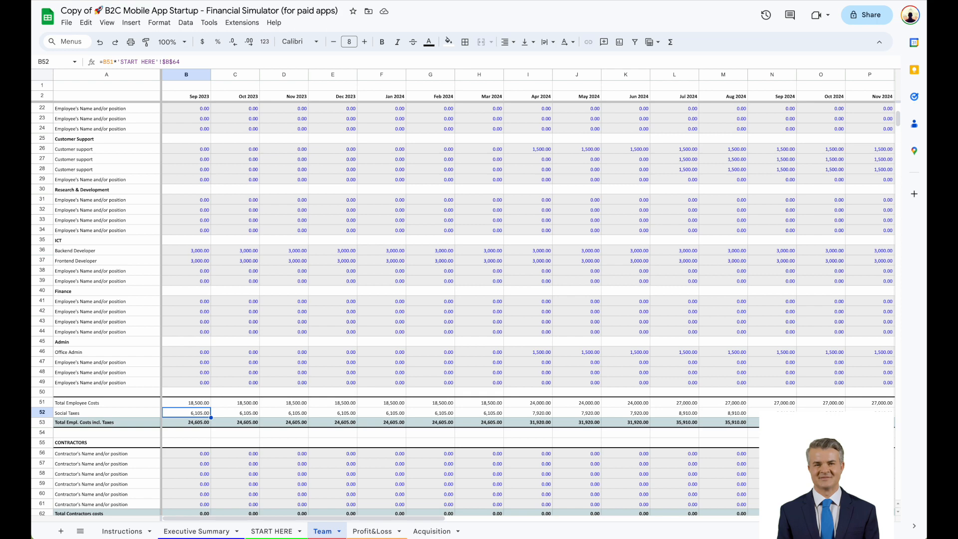
key(Down)
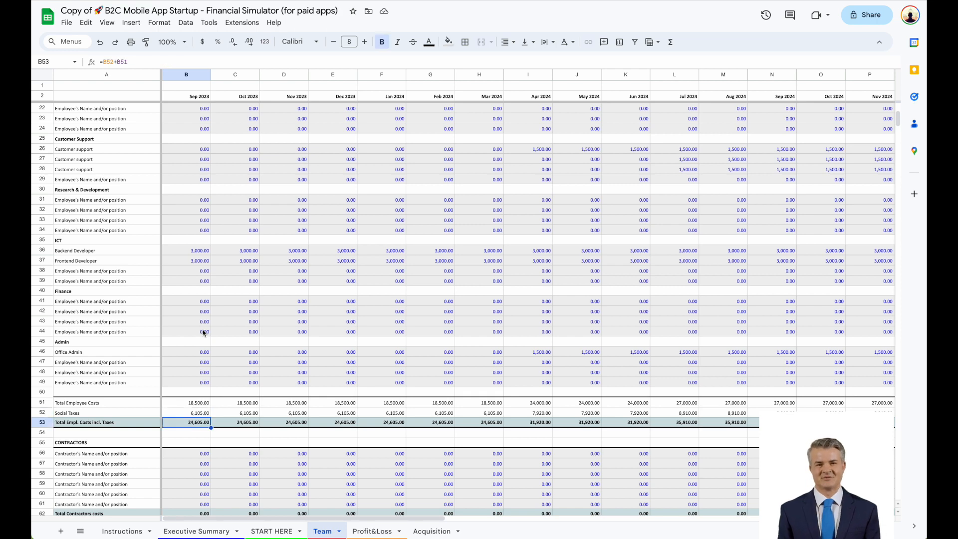
- Name the first position under Contractors "Graphic Designer"
scroll(203, 333, down, 3)
click(126, 362)
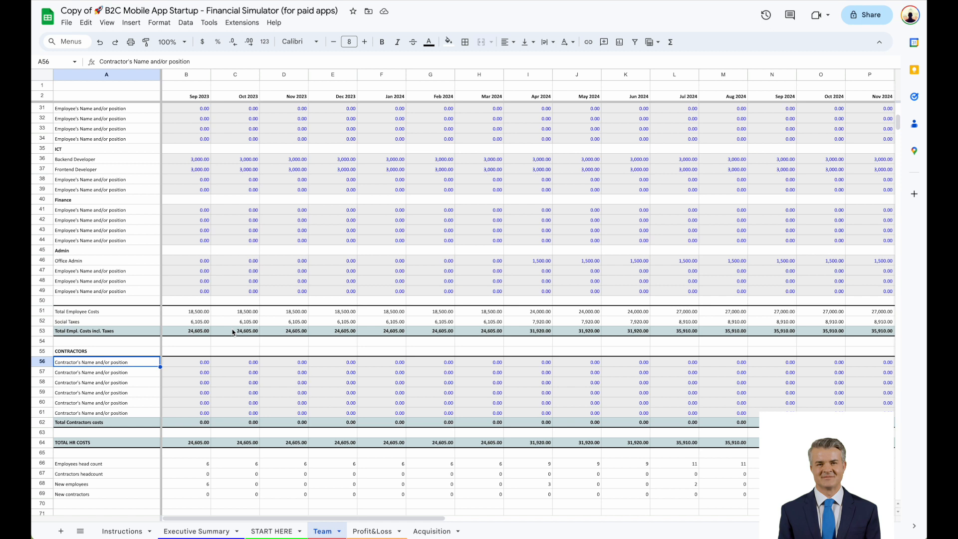
text(Graphic Desig)
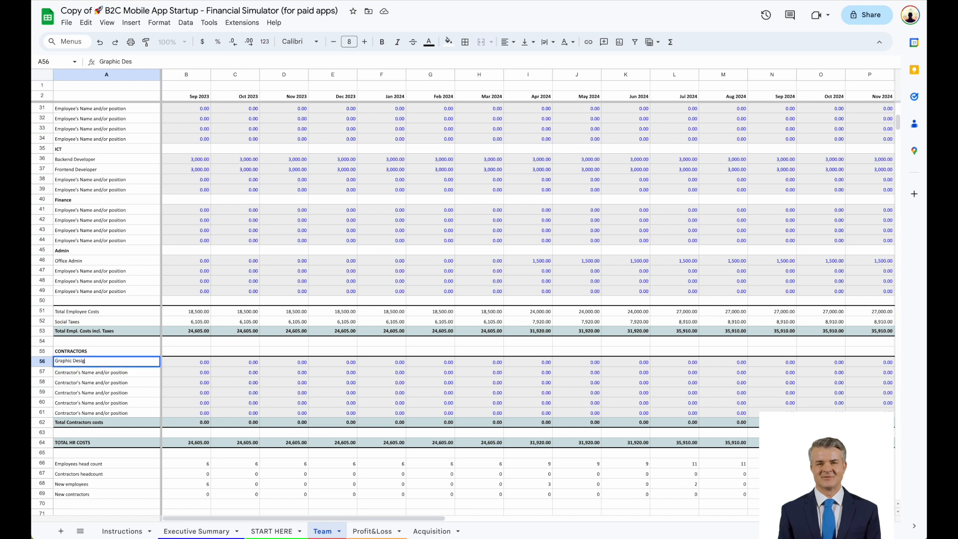
text(ner)
key(Return)
- Set the Graphic Designer's monthly contractor cost to 2,500 from Sep 2023
key(Up)
key(Right)
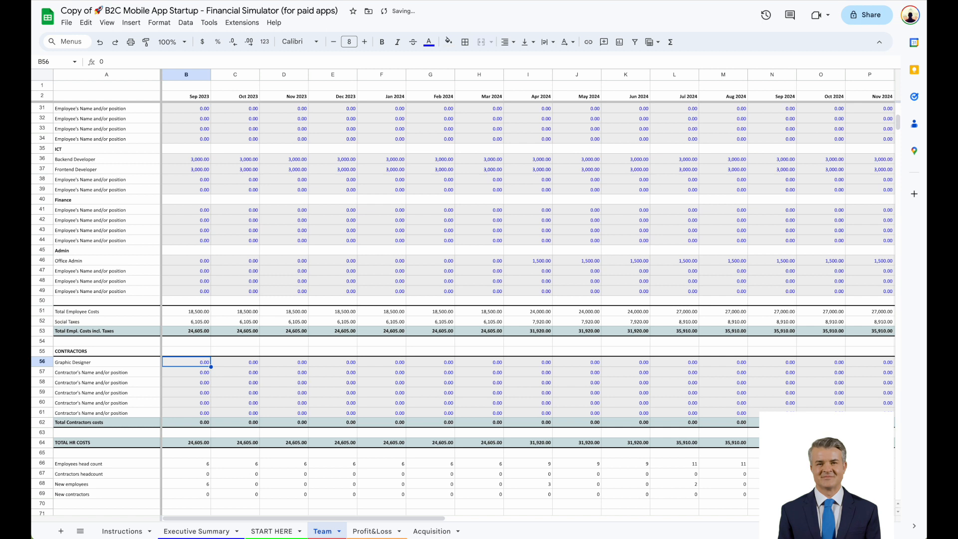
text(250)
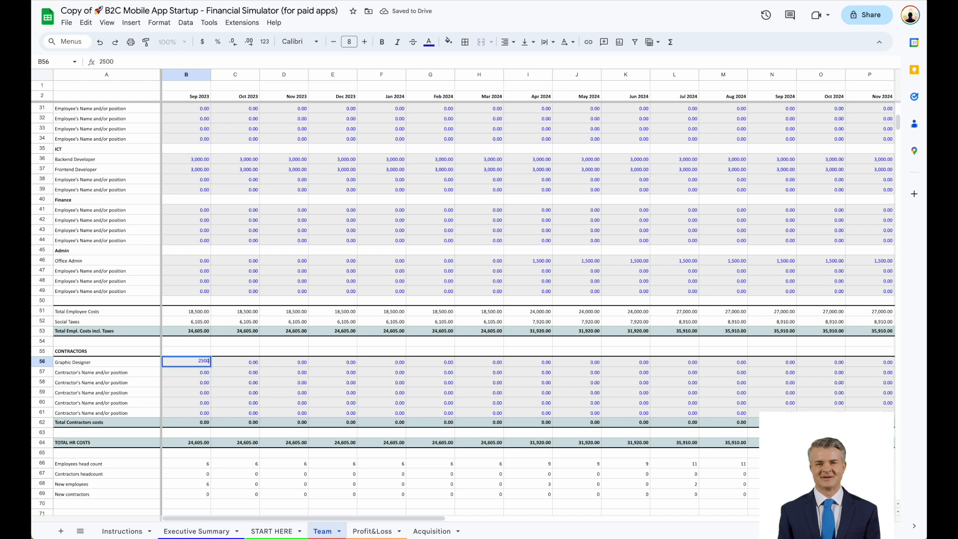
key(Return)
- End the Graphic Designer's contract by setting the monthly cost to 0 starting in Jun 2024
key(Up)
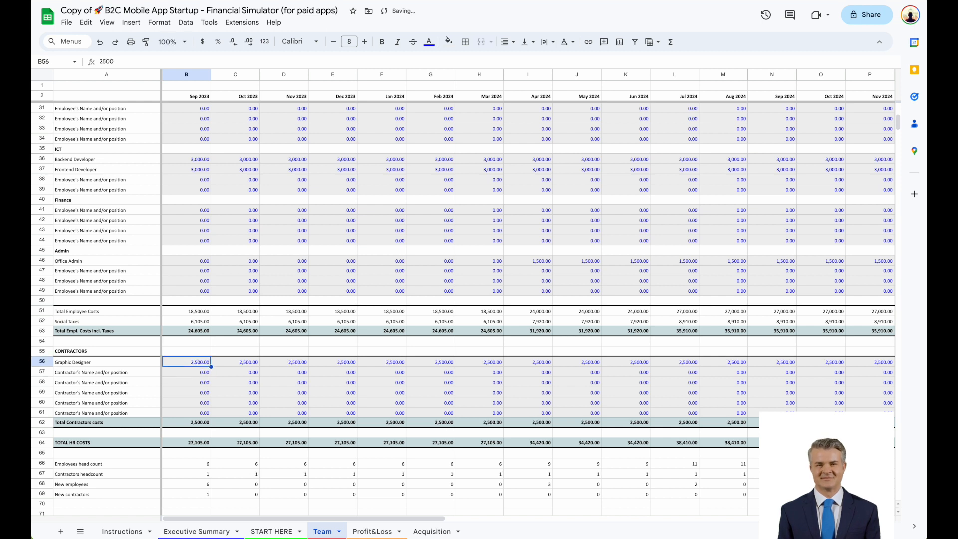
key(Right)
key(Right)
key(Right)
key(Right)
key(Right)
key(Right)
key(Right)
key(Right)
key(Right)
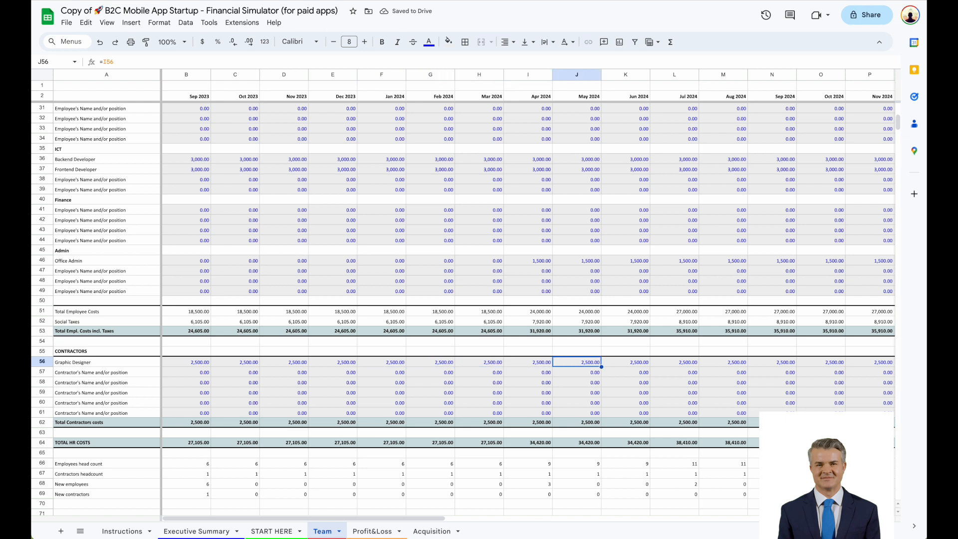
text(0)
key(Return)
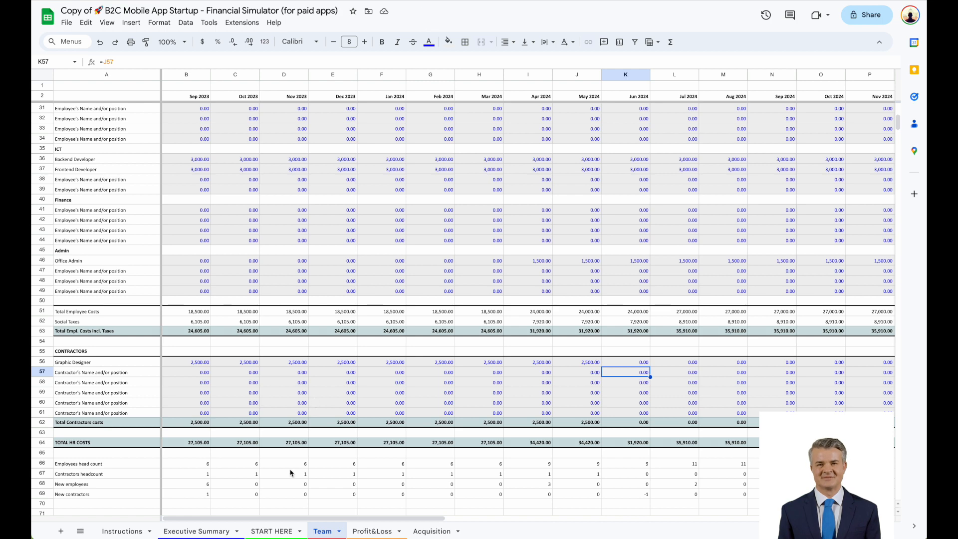
- Check the minimum capital requirement on the Executive Summary sheet
click(202, 532)
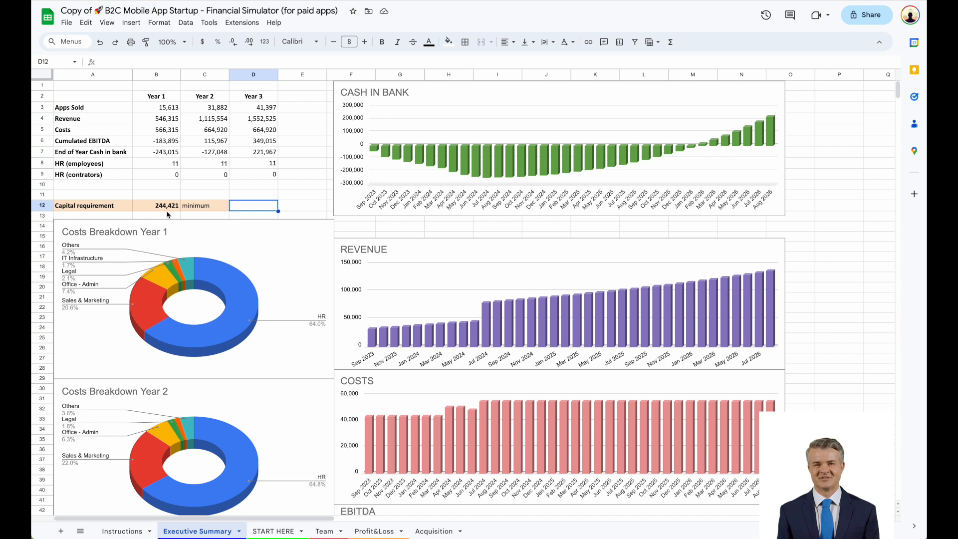
click(155, 208)
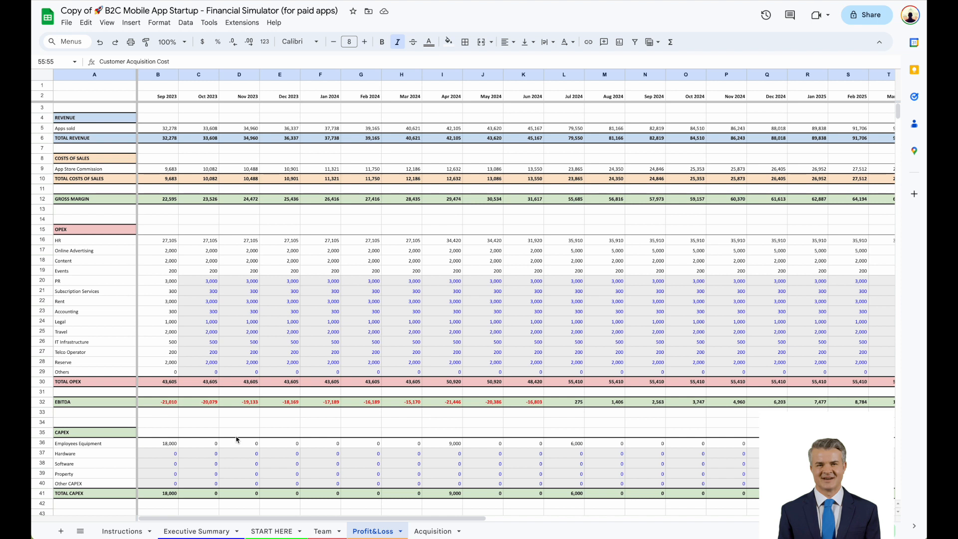
- On the Profit&Loss sheet, examine total revenue, total costs of sales, gross margin and the monthly OPEX items
click(114, 139)
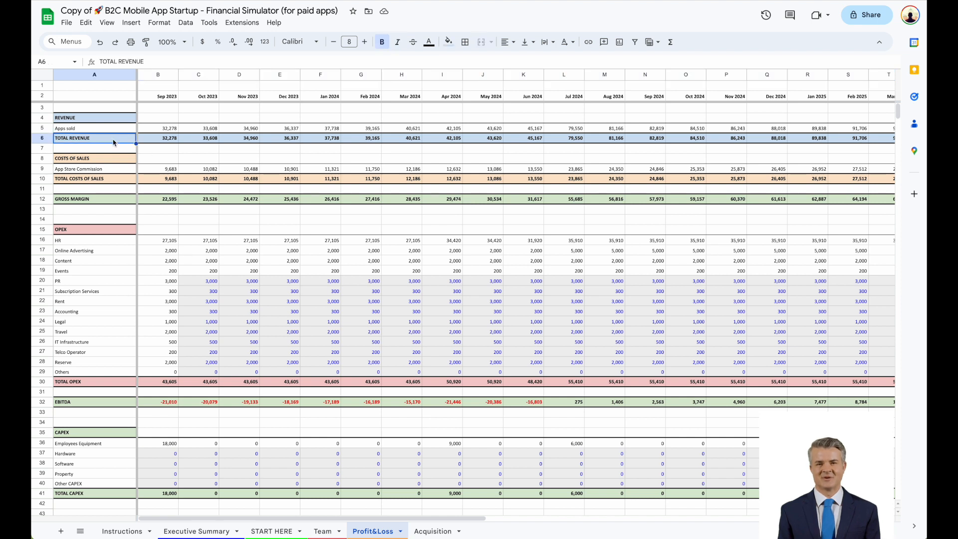
click(106, 180)
click(115, 200)
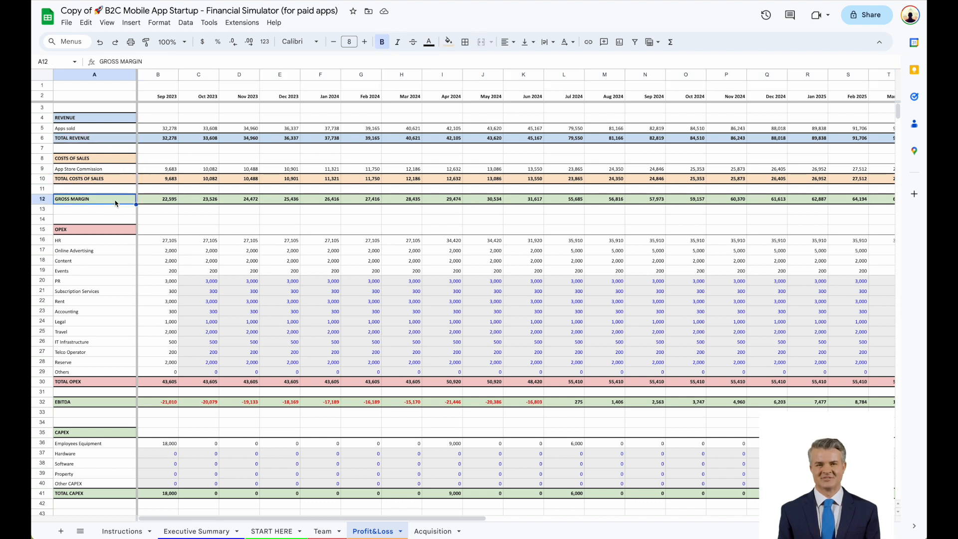
drag(160, 241, 164, 369)
click(239, 342)
click(356, 314)
click(474, 310)
click(552, 289)
click(586, 334)
click(700, 303)
click(748, 352)
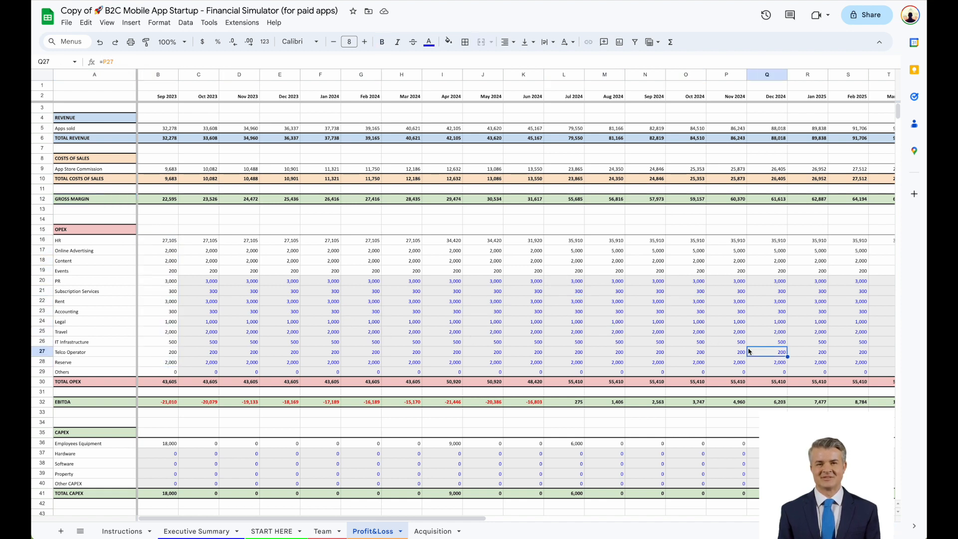
- Examine the monthly EBITDA from Sep 2023 to Jul 2024, along with the CAPEX and cash flow sections
scroll(203, 279, down, 2)
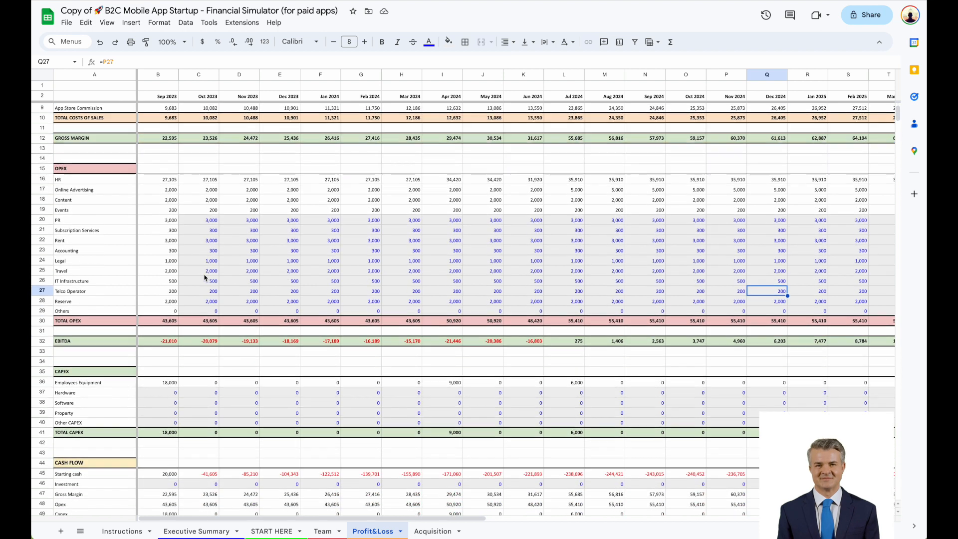
click(169, 343)
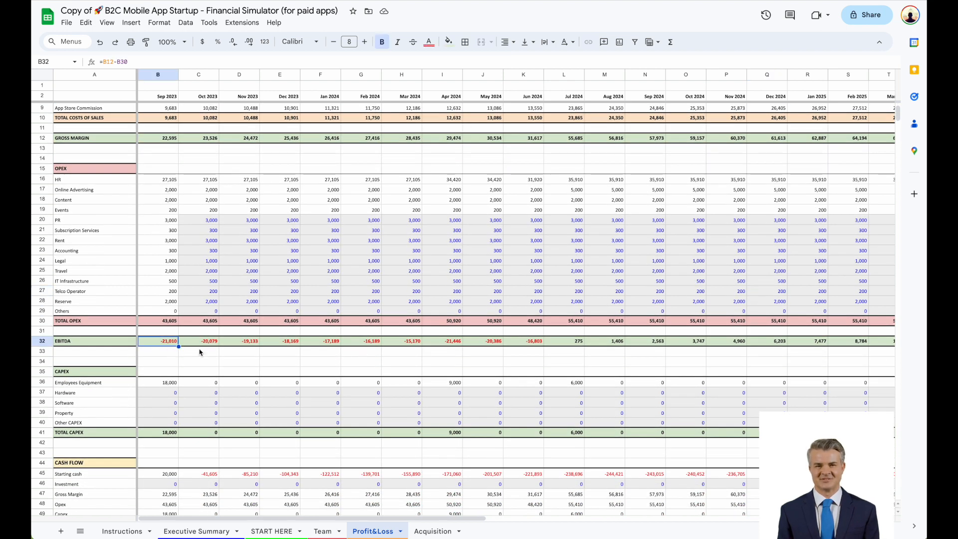
click(559, 344)
drag(533, 342, 564, 344)
click(563, 343)
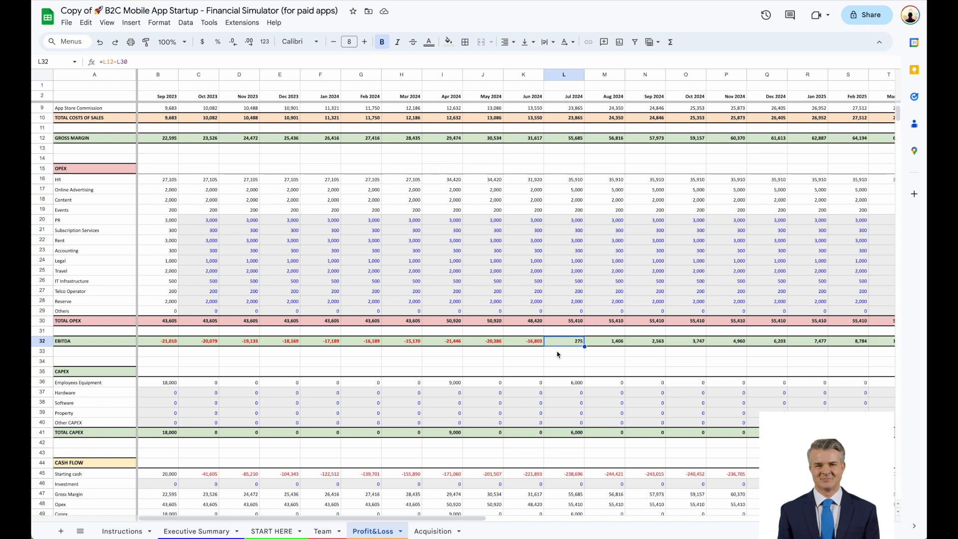
scroll(378, 320, down, 3)
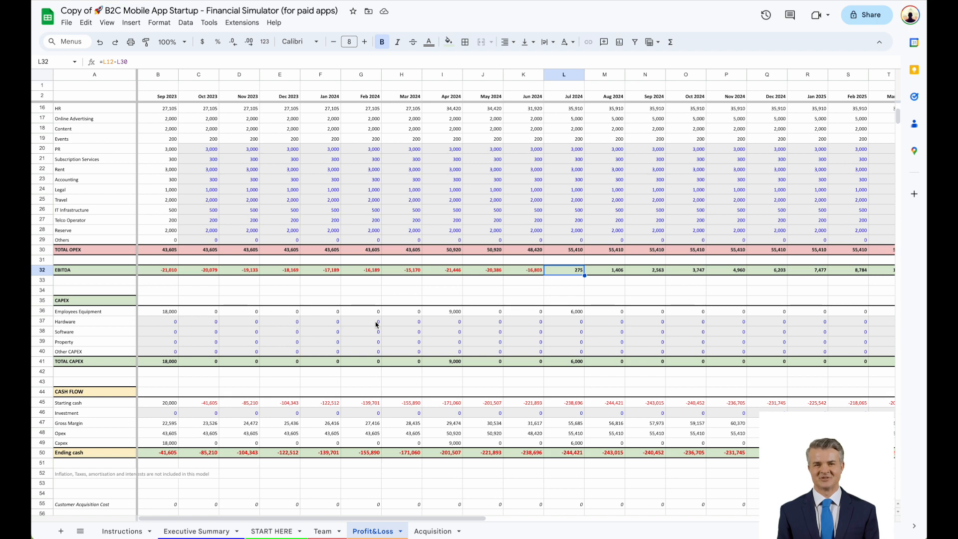
- Examine the CASH FLOW section, focusing on the monthly Ending cash row and its Mar 2024 formula
scroll(315, 306, down, 2)
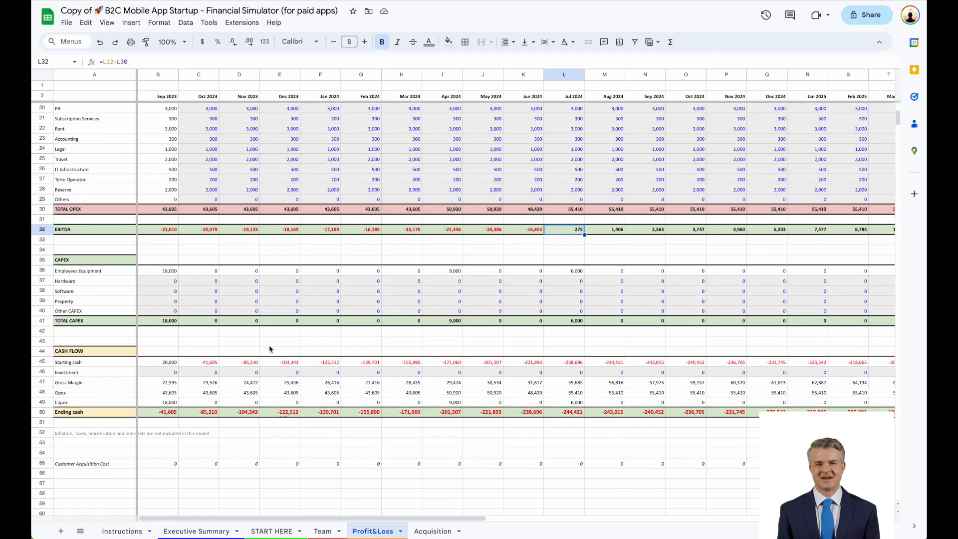
click(85, 352)
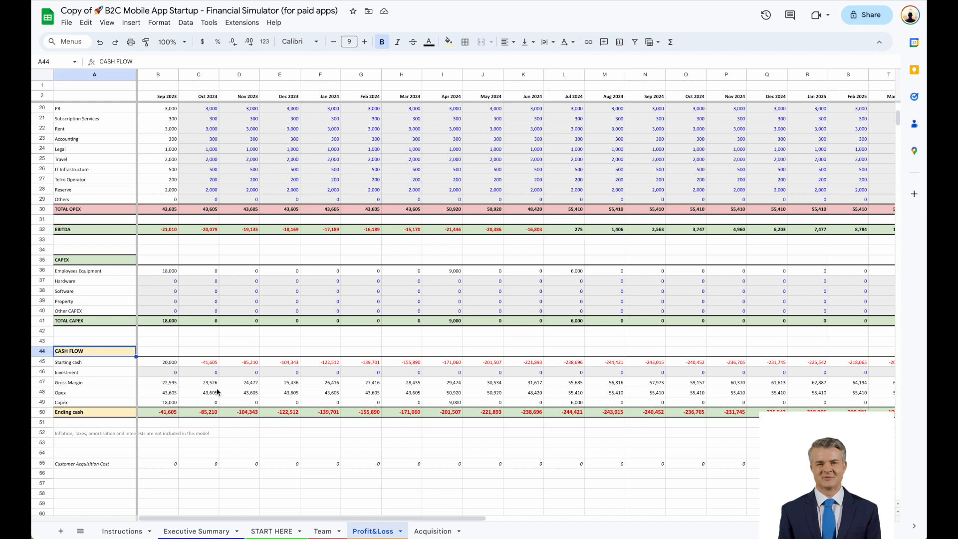
click(42, 411)
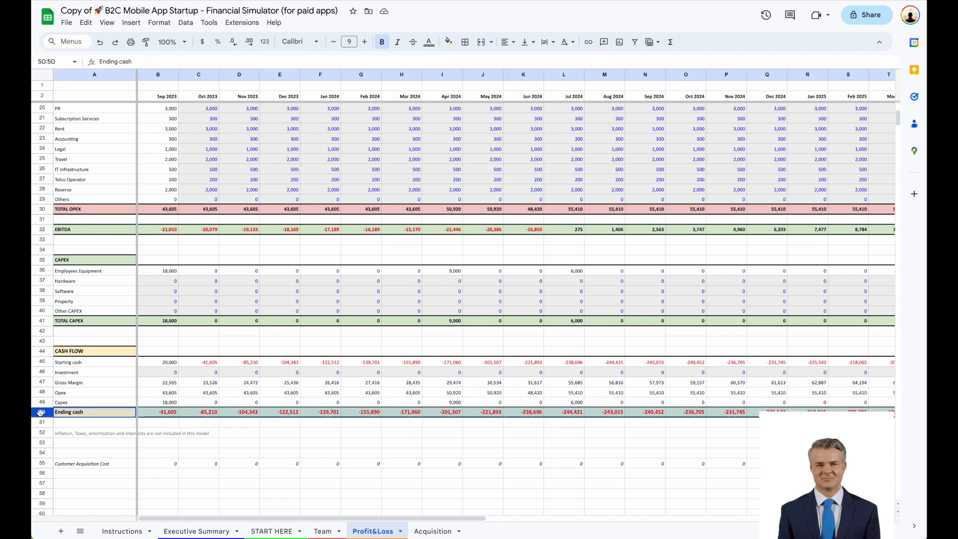
click(405, 414)
drag(356, 519, 313, 520)
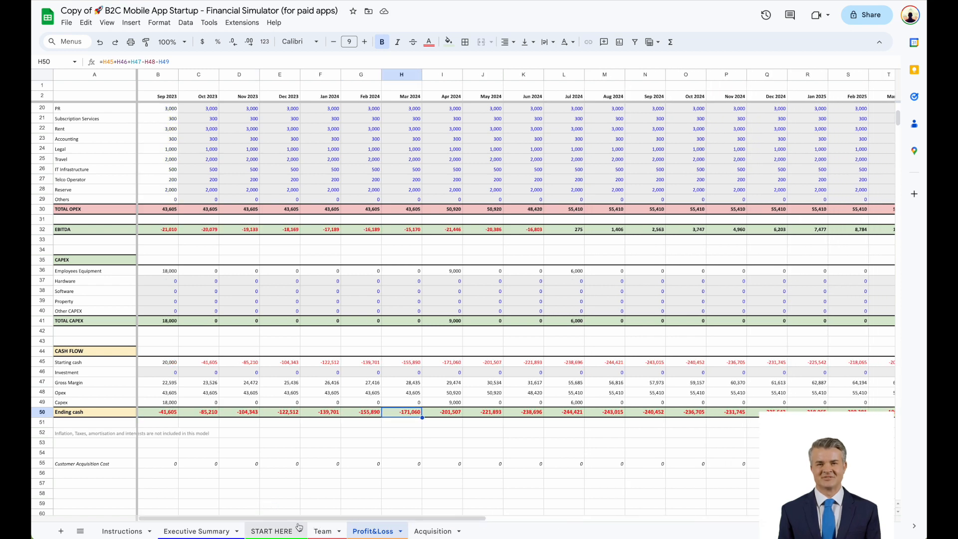
- Look over the acquisition and cost assumptions on the START HERE sheet, and return to the Executive Summary sheet
click(271, 531)
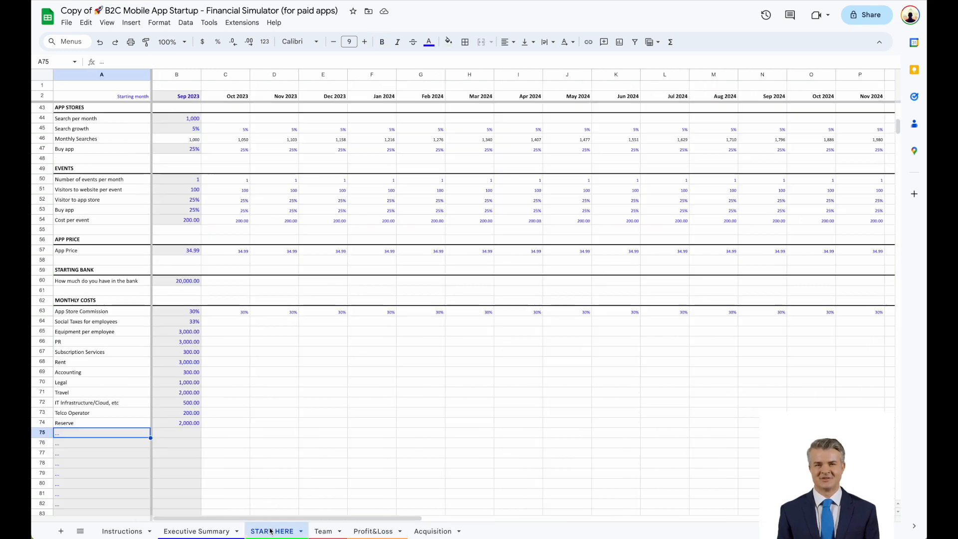
scroll(218, 433, up, 13)
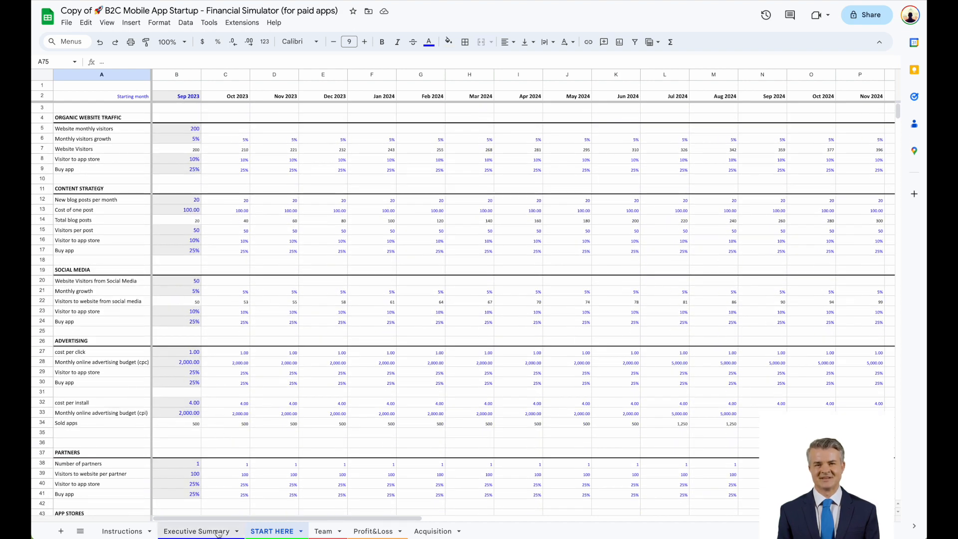
click(199, 530)
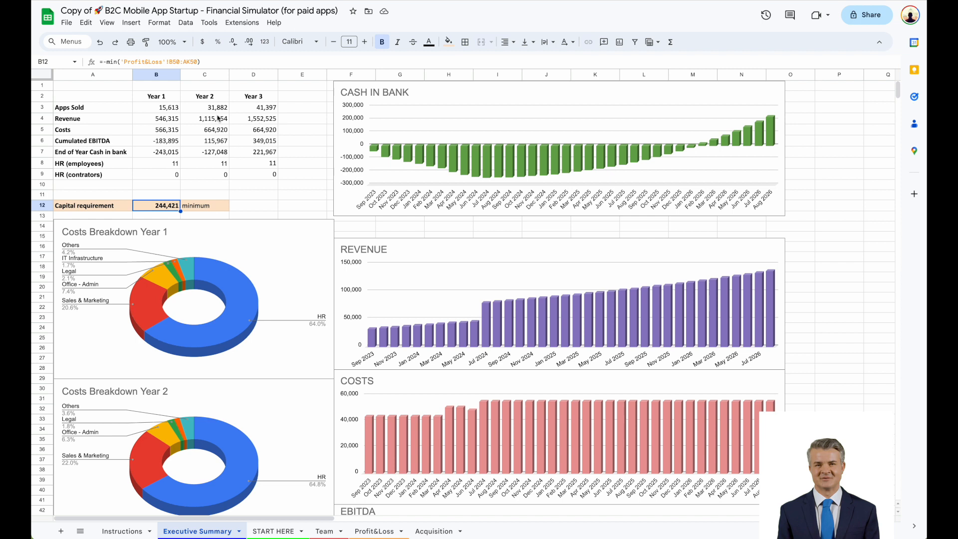